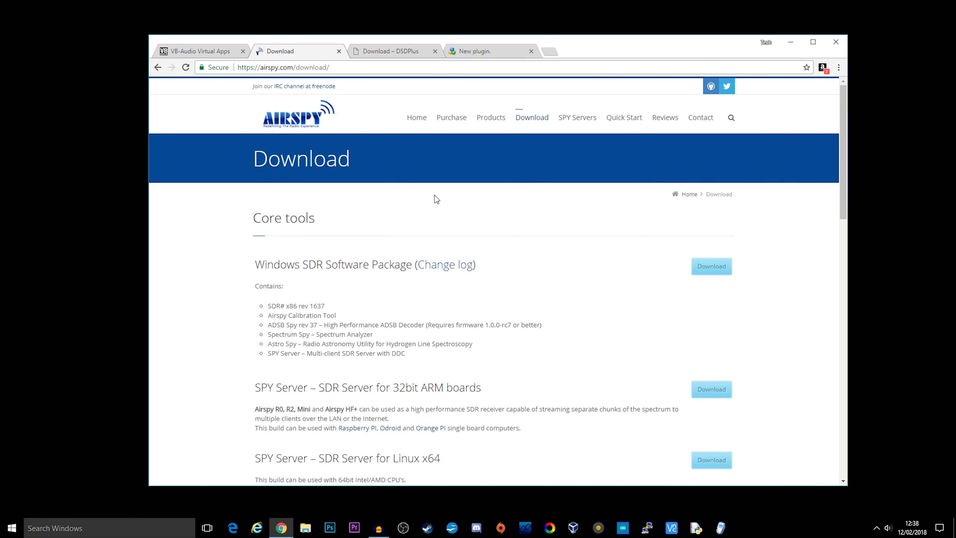
- Close the Airspy page and download the VB-CABLE driver zip from the VB-Audio Cable page
key(ctrl+w)
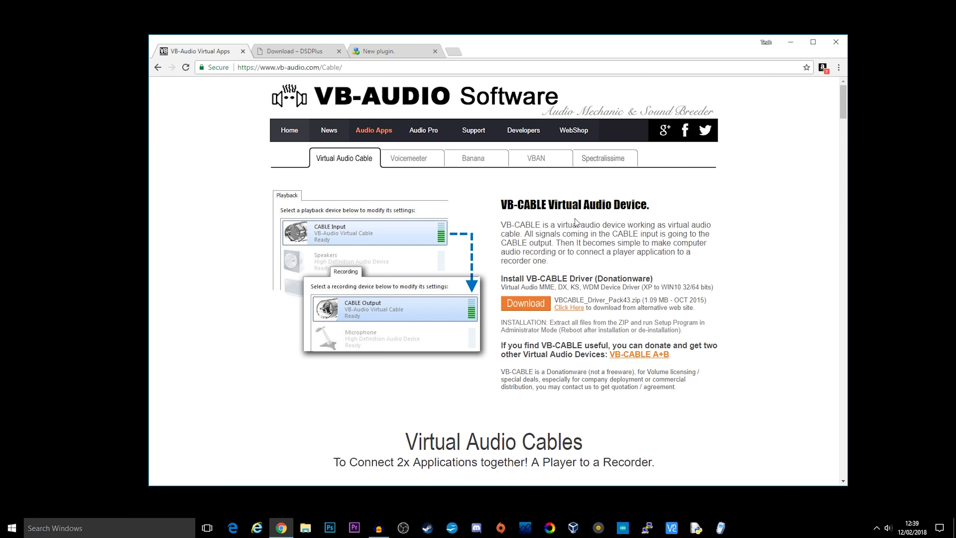
click(516, 302)
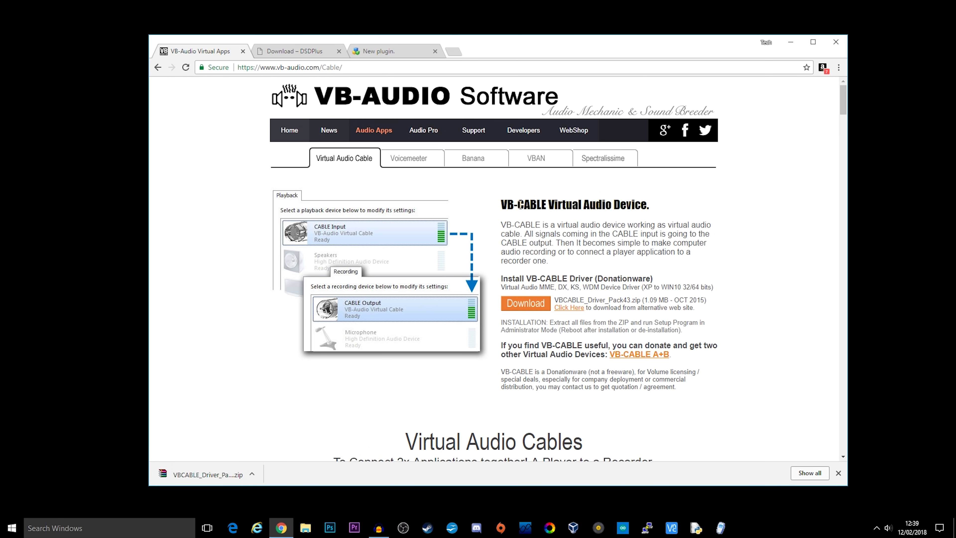
- Download DSDPlus v1.101 and the DSDPlus v1.101 DLL Files from the DSDPlus page
click(295, 53)
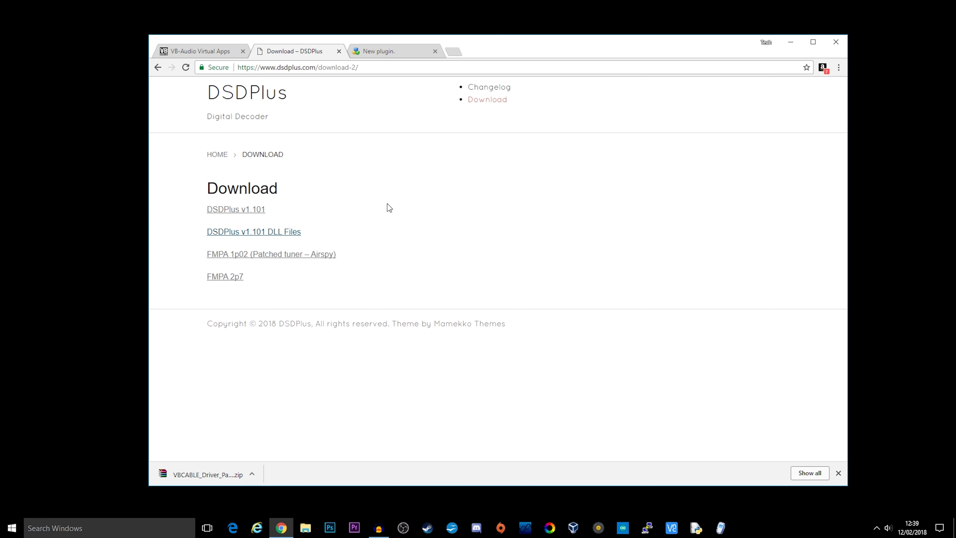
click(240, 210)
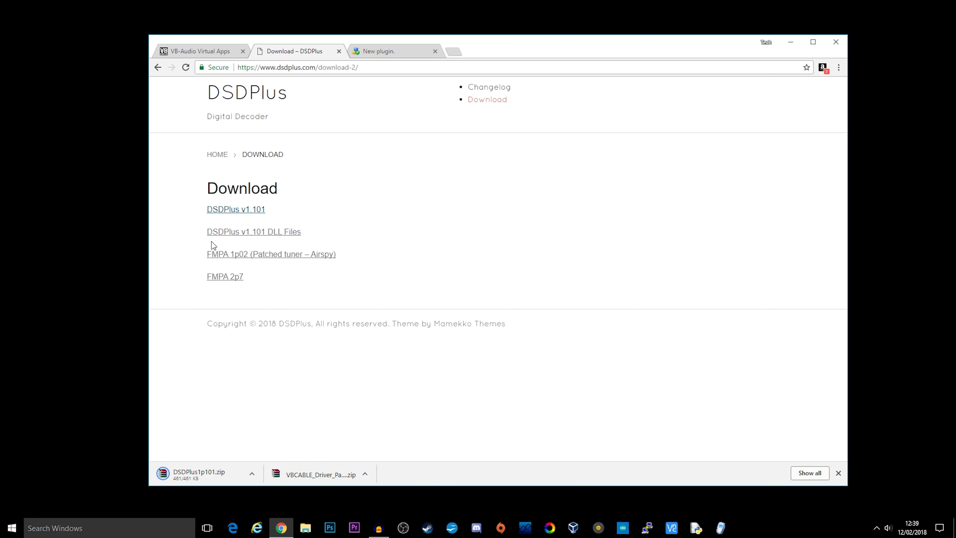
click(273, 233)
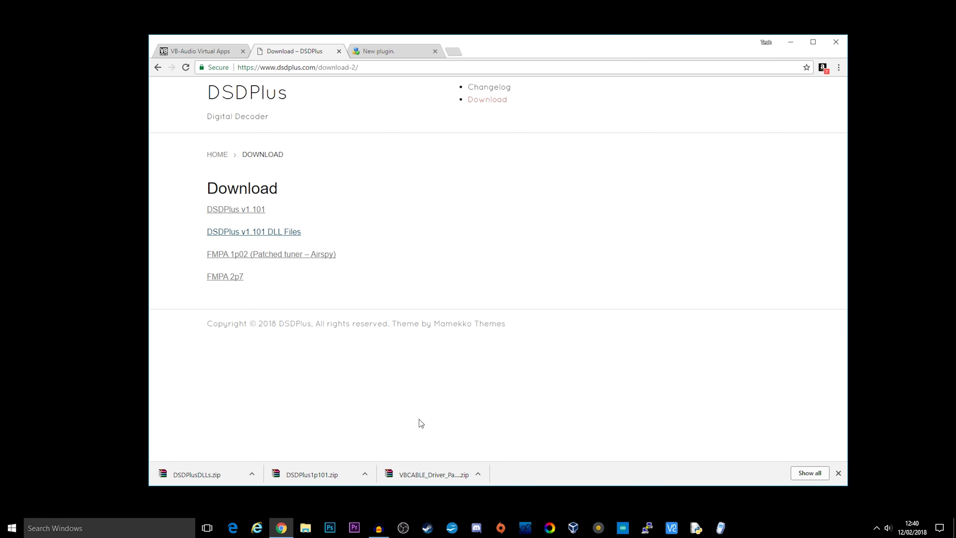
key(ctrl+Tab)
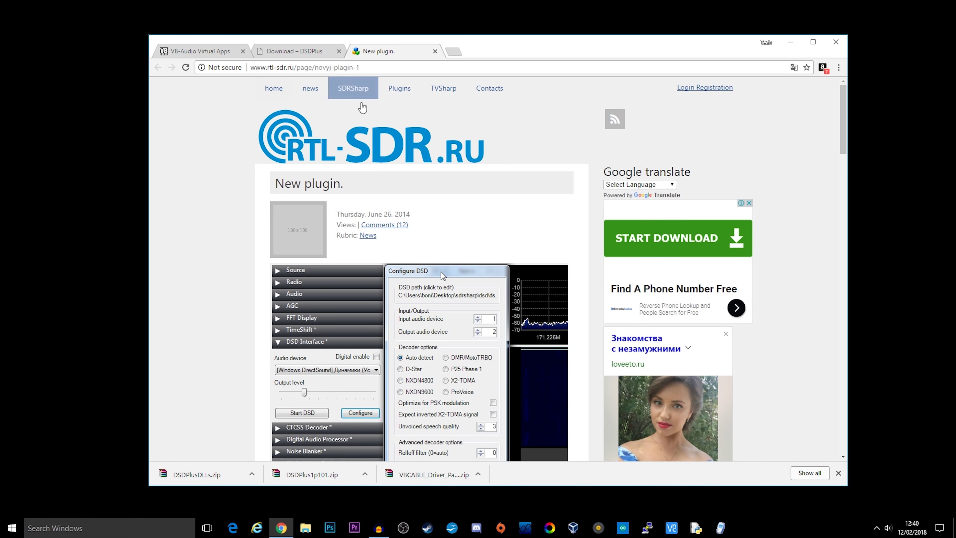
- Download the DSD plugin archive dsd.zip from the rtl-sdr.ru plugin page
scroll(479, 237, down, 15)
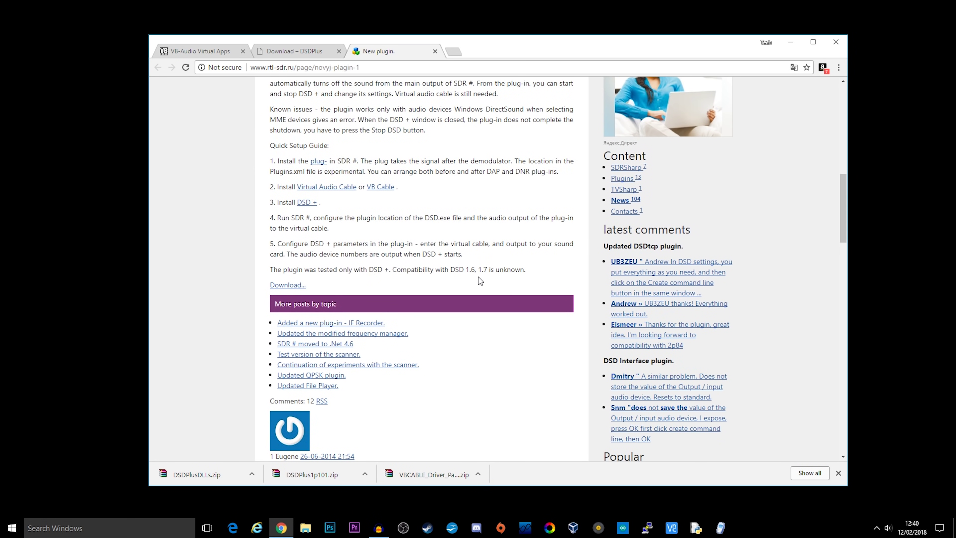
click(288, 235)
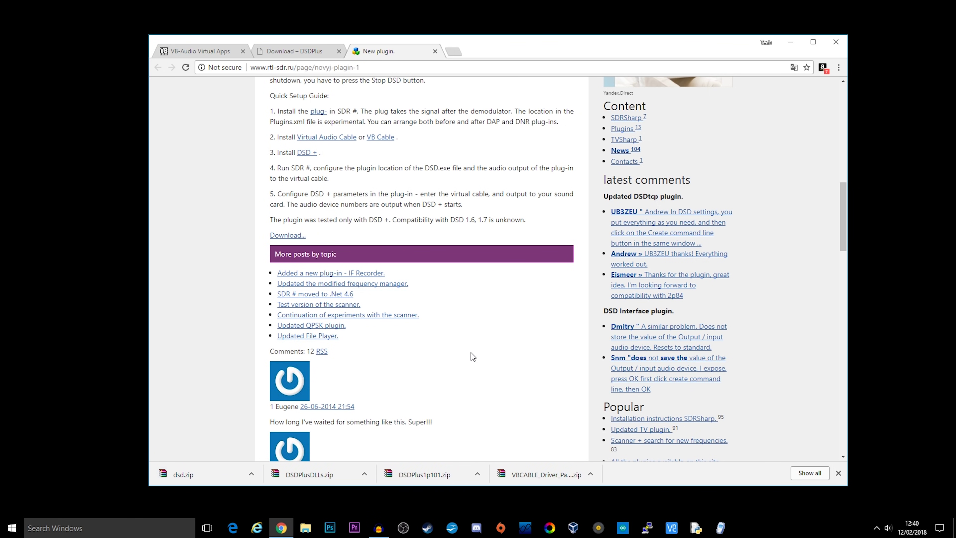
- Open the Downloads folder and extract DSDPlus1p101.zip and DSDPlusDLLs.zip into their own folders
click(253, 473)
click(279, 441)
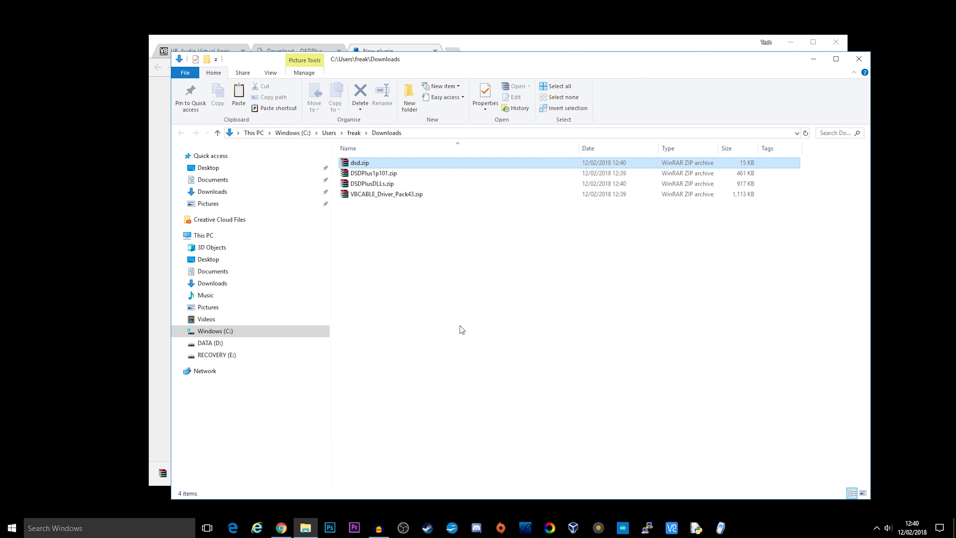
click(790, 41)
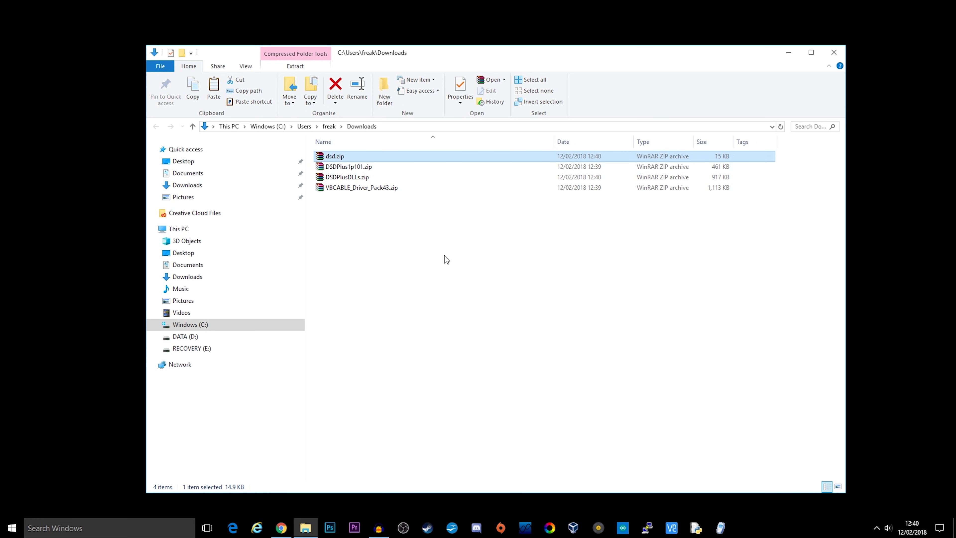
click(333, 168)
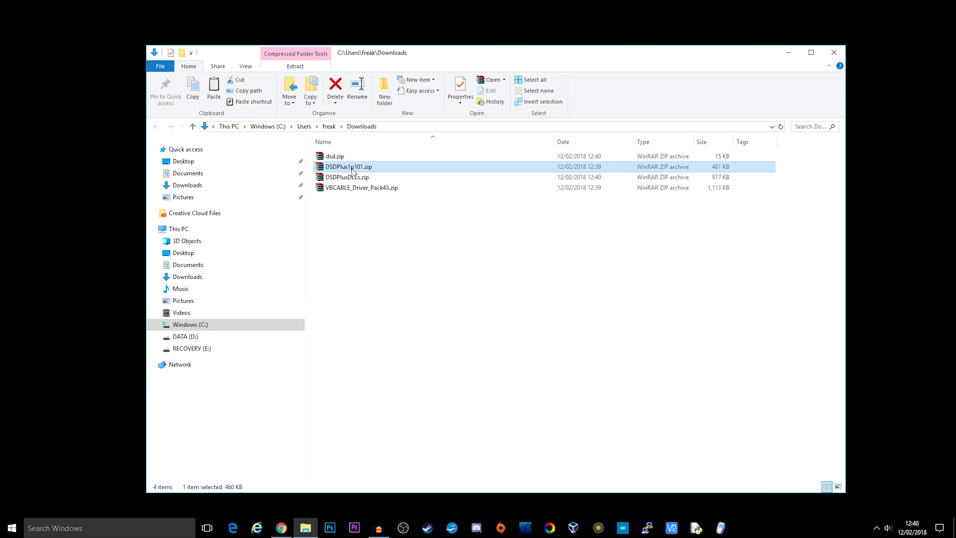
right_click(331, 170)
click(399, 220)
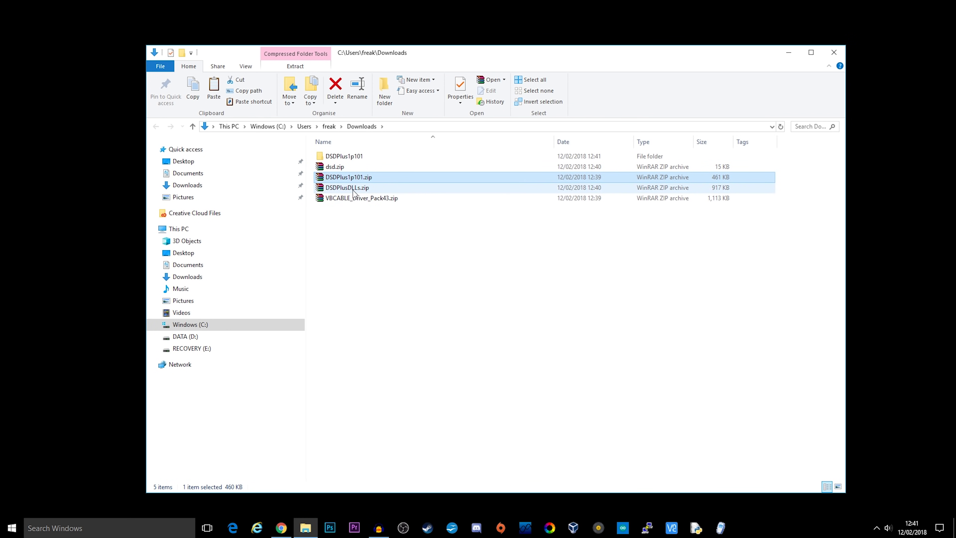
click(337, 187)
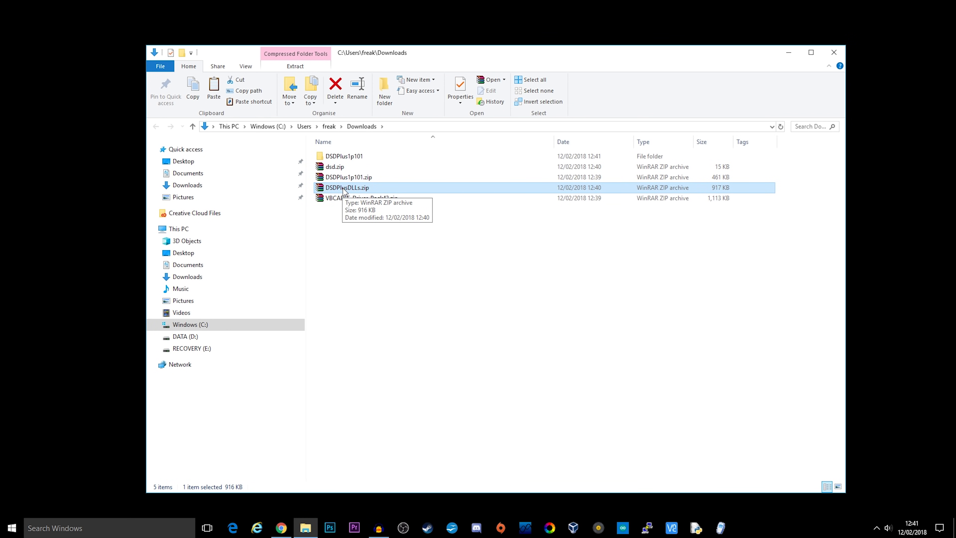
right_click(342, 188)
click(390, 238)
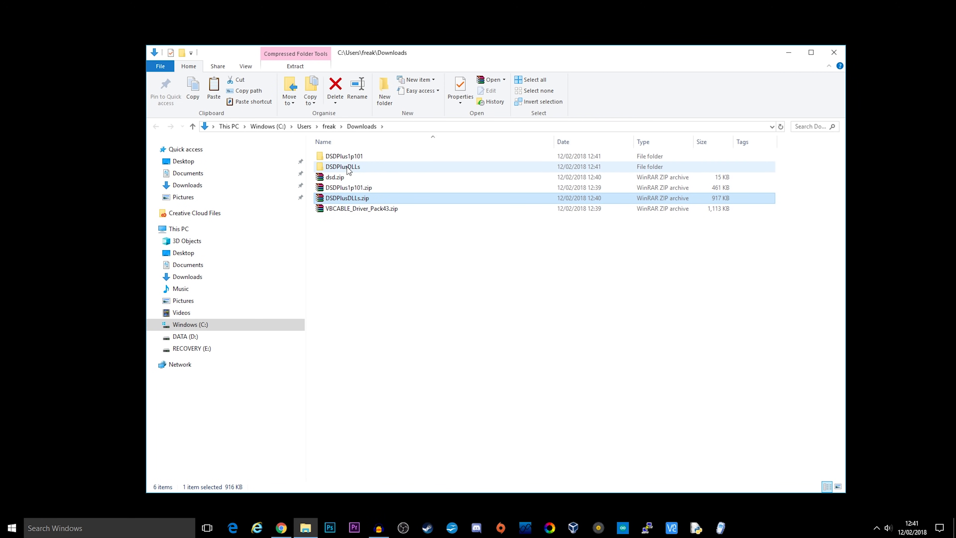
- Copy the seven DLL files from DSDPlusDLLs into the DSDPlus1p101 folder
click(344, 168)
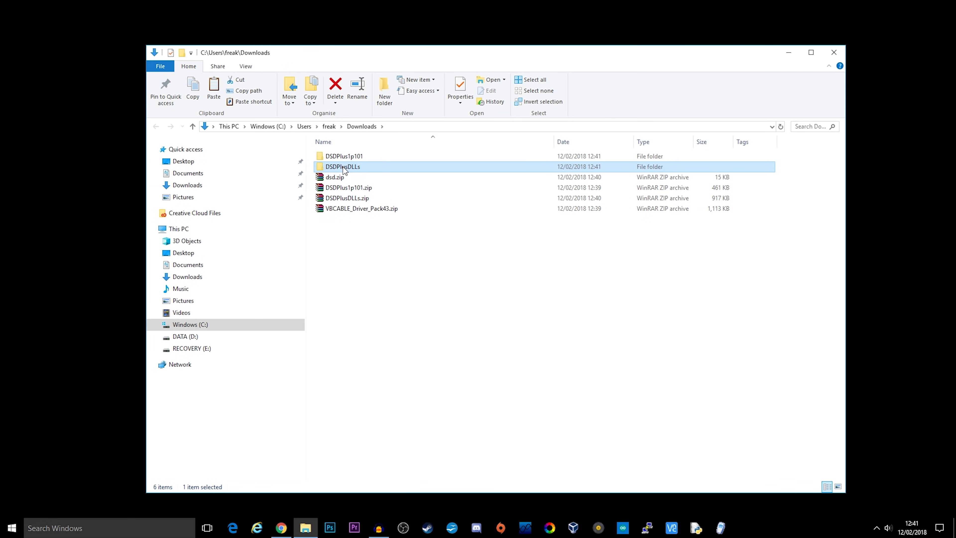
double_click(343, 169)
drag(354, 247, 324, 148)
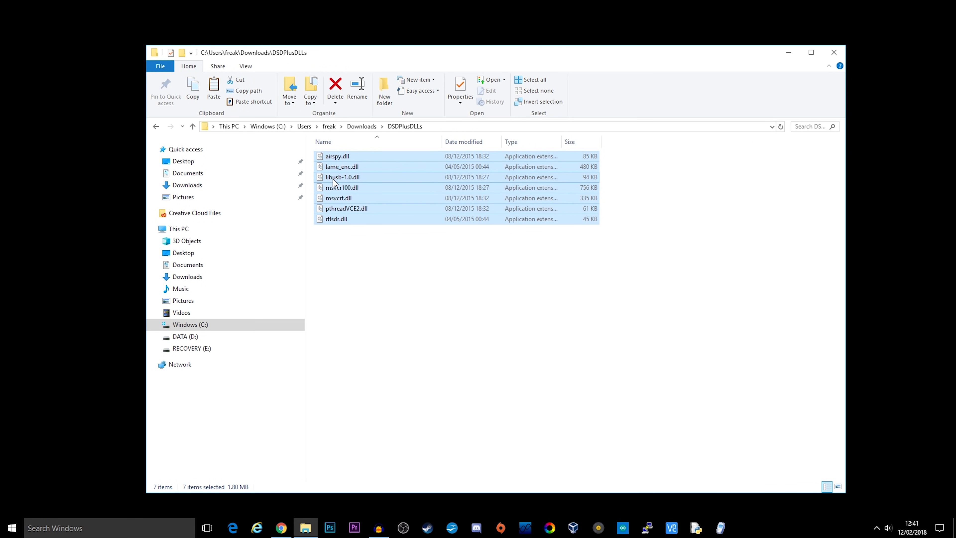
right_click(334, 182)
click(371, 310)
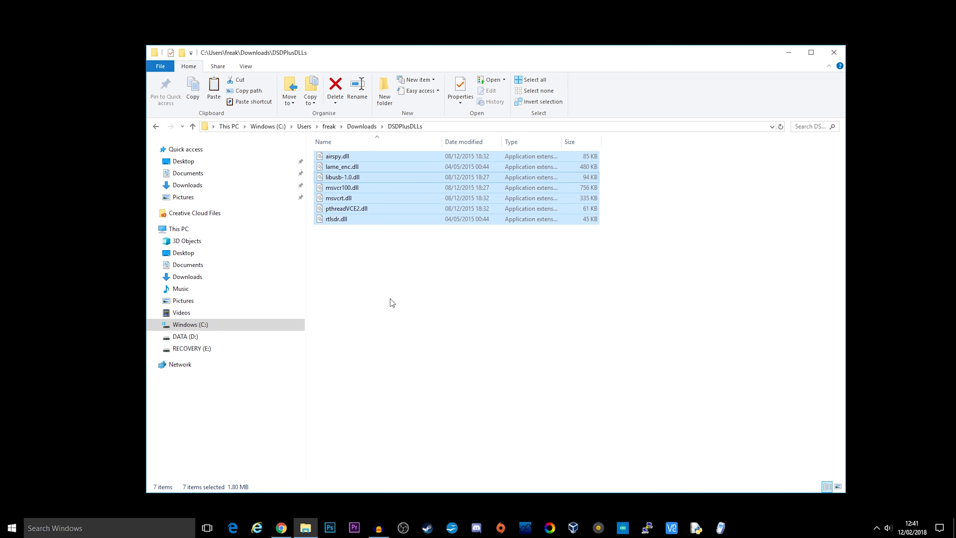
click(361, 127)
click(357, 156)
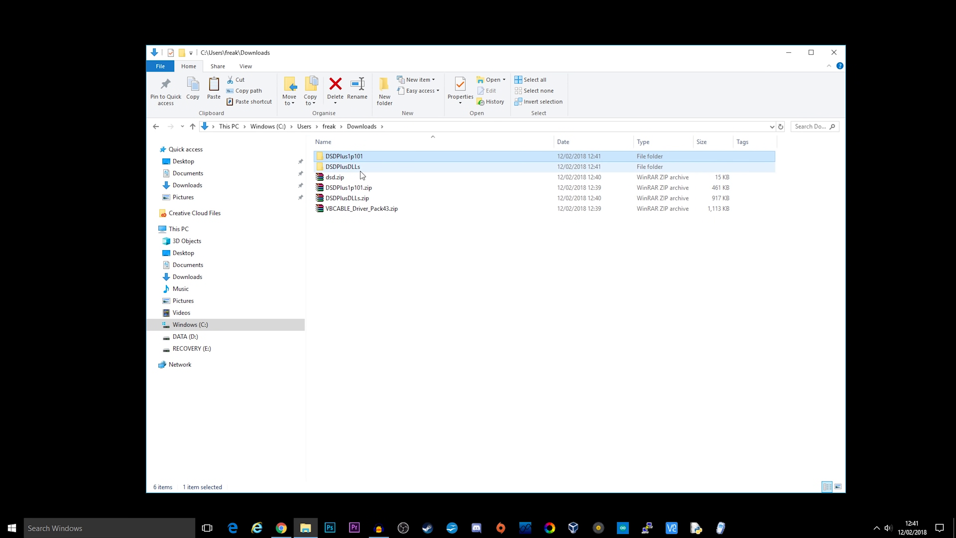
double_click(336, 156)
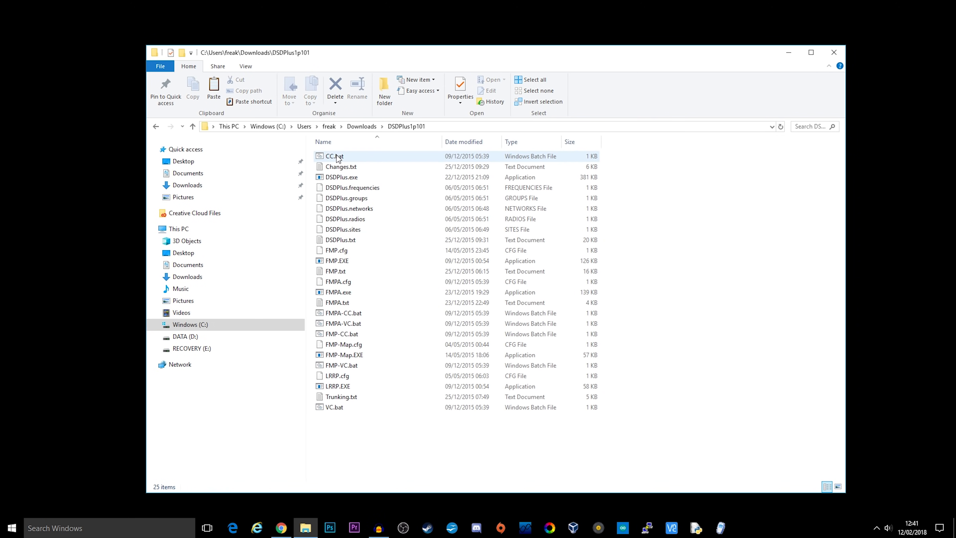
right_click(335, 437)
click(370, 362)
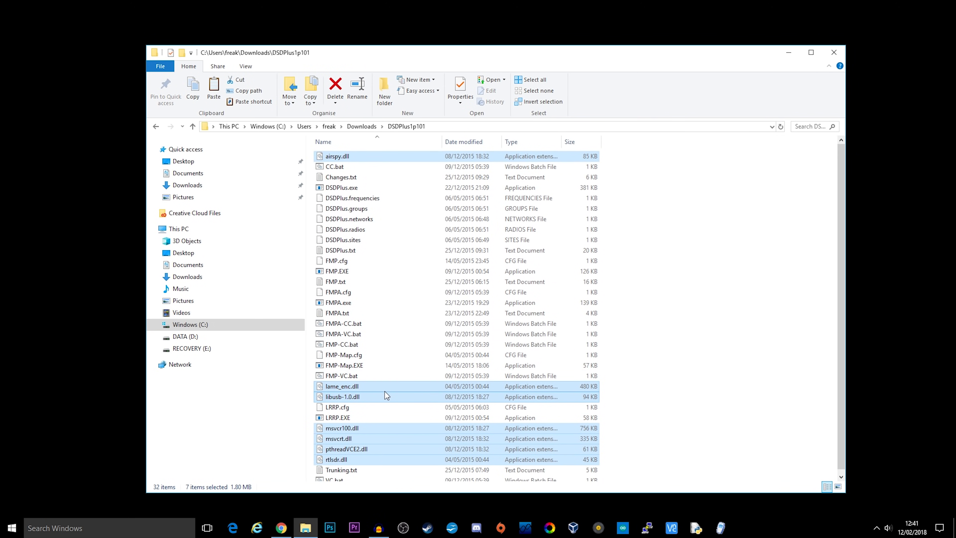
scroll(410, 286, down, 1)
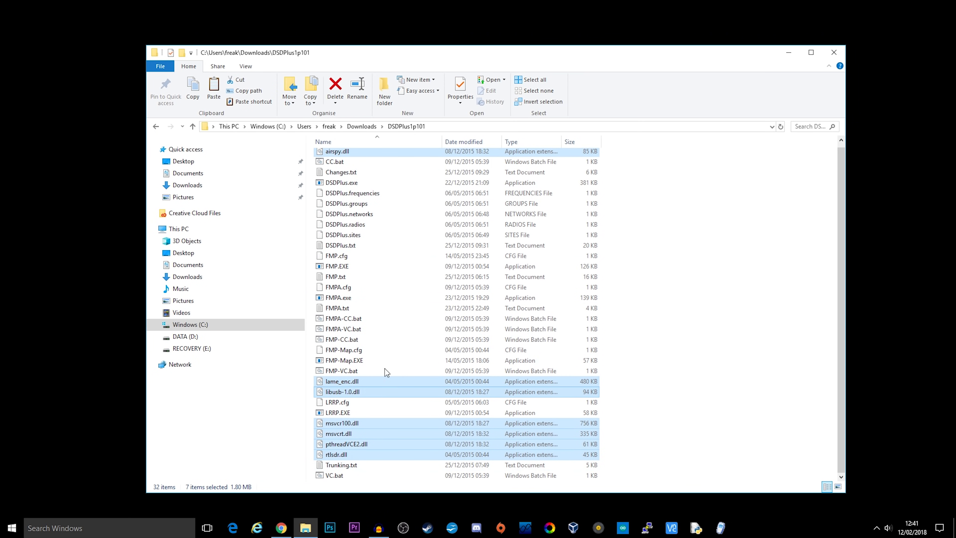
scroll(378, 282, up, 1)
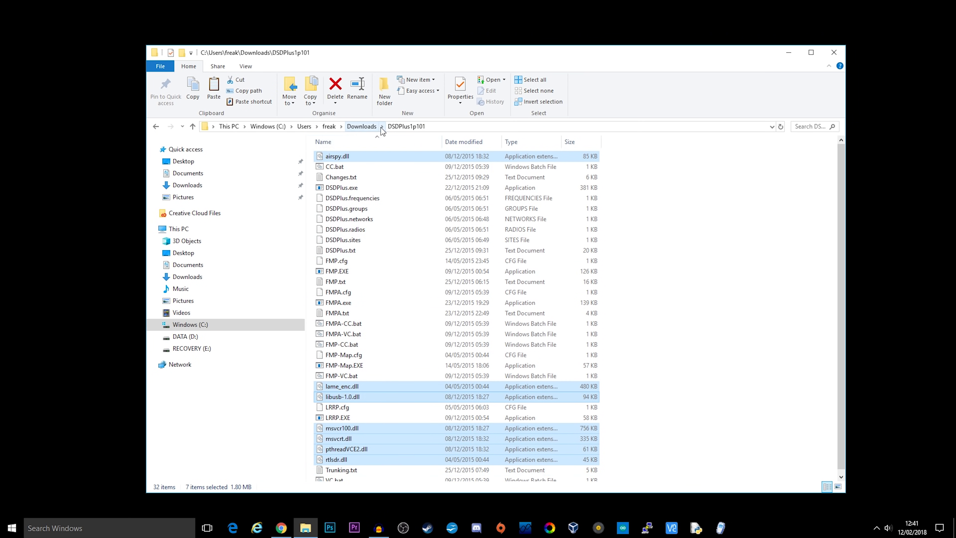
- Delete the DSDPlusDLLs folder and both DSDPlus zip archives
click(363, 127)
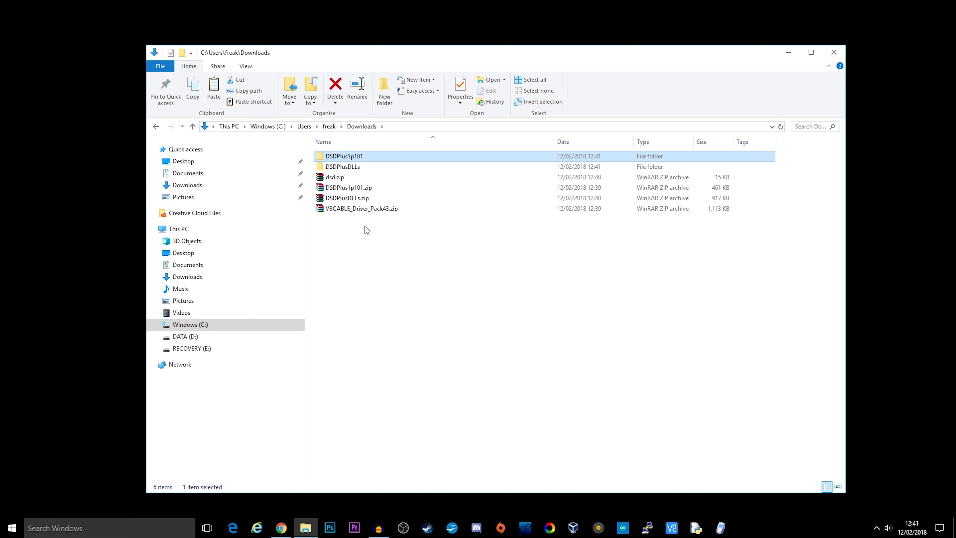
right_click(348, 167)
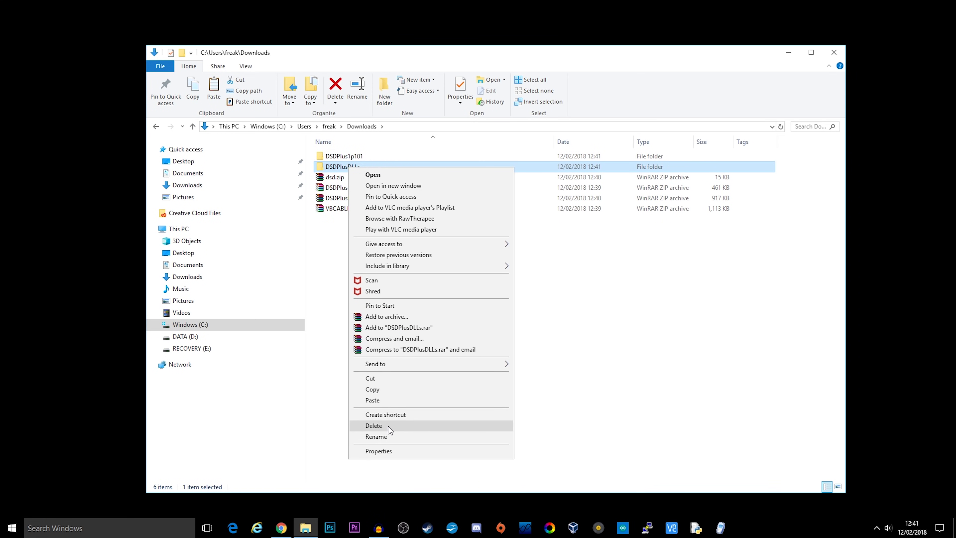
click(388, 426)
click(343, 177)
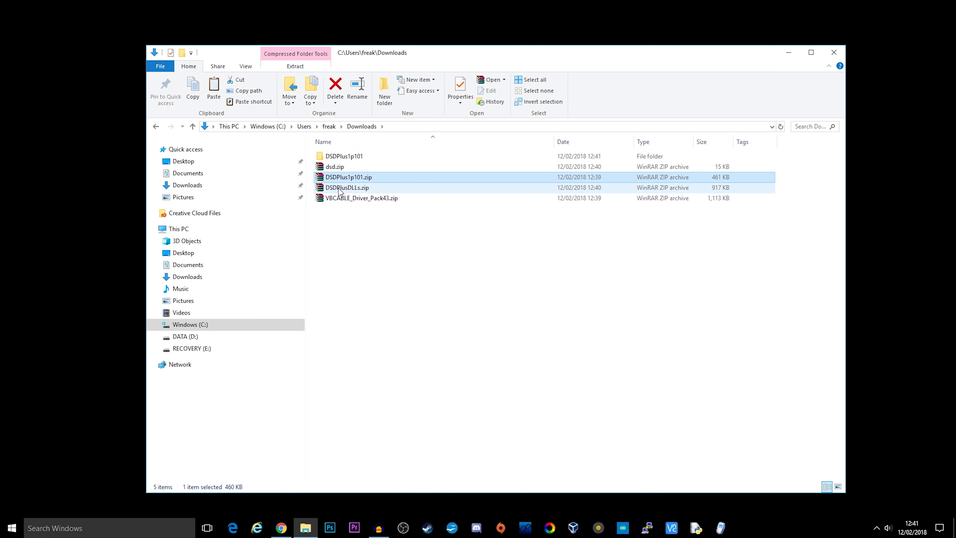
ctrl+click(339, 188)
right_click(338, 189)
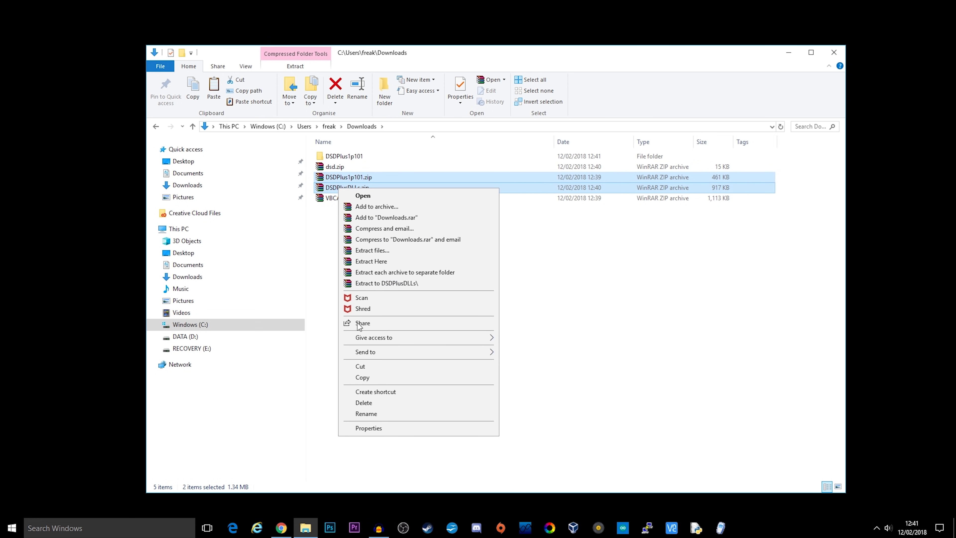
click(373, 403)
- Rename the DSDPlus1p101 folder to DSDPlus
click(340, 159)
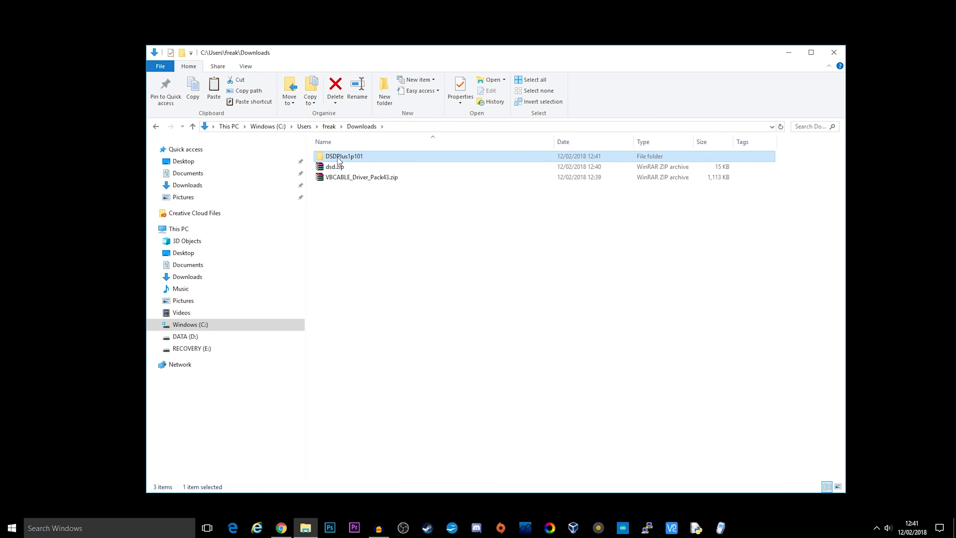
click(342, 158)
drag(364, 156, 352, 156)
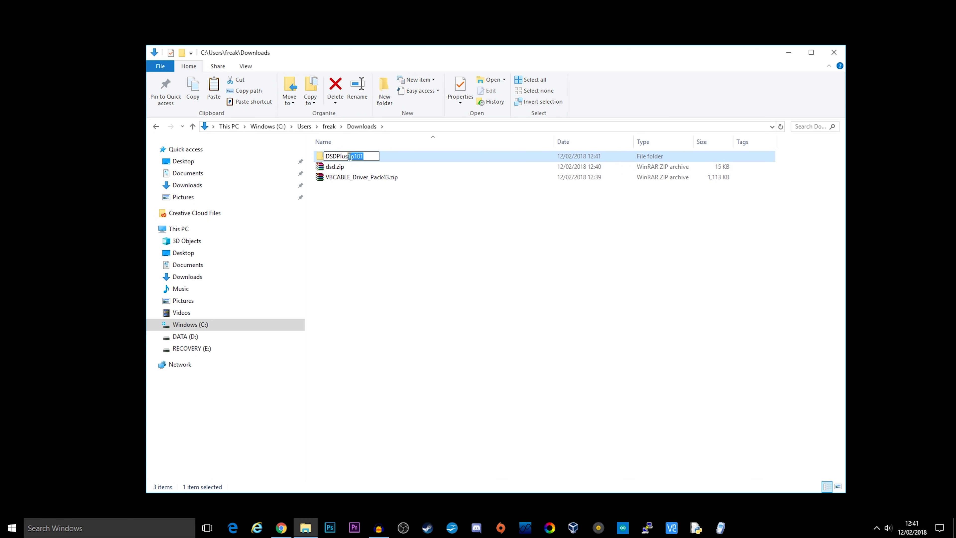
key(BackSpace)
- Extract dsd.zip and copy SDRSharp.DSD.dll from its inner dsd folder
click(326, 166)
right_click(335, 167)
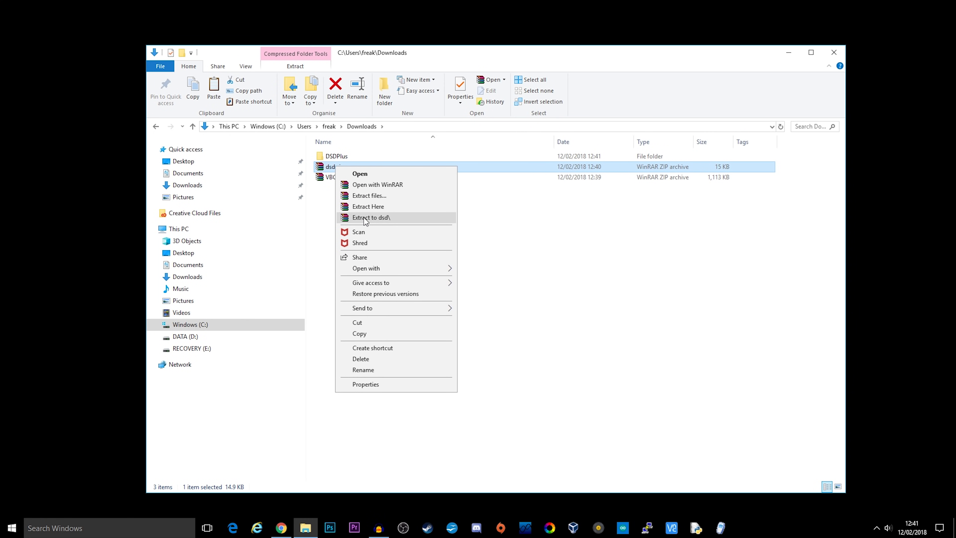
click(364, 218)
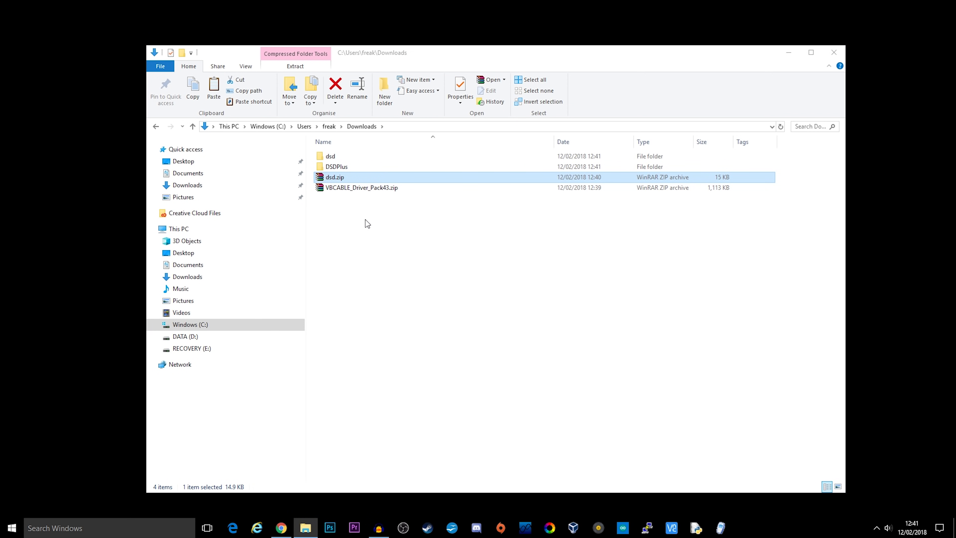
double_click(334, 156)
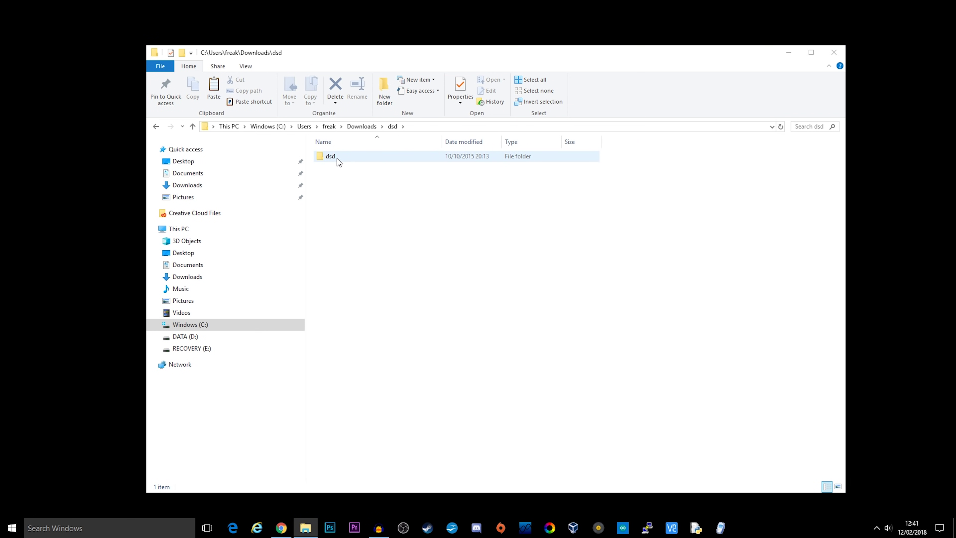
double_click(337, 159)
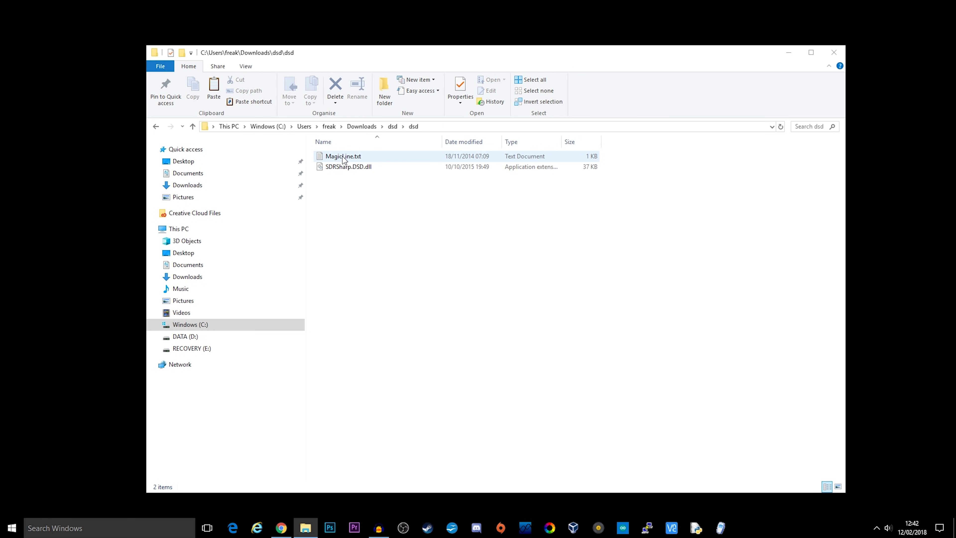
click(341, 167)
click(336, 167)
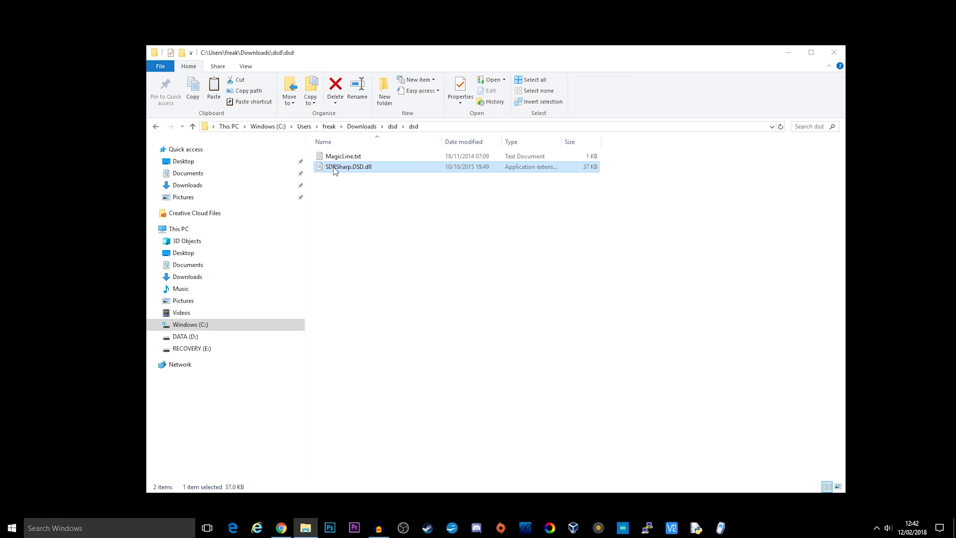
right_click(339, 166)
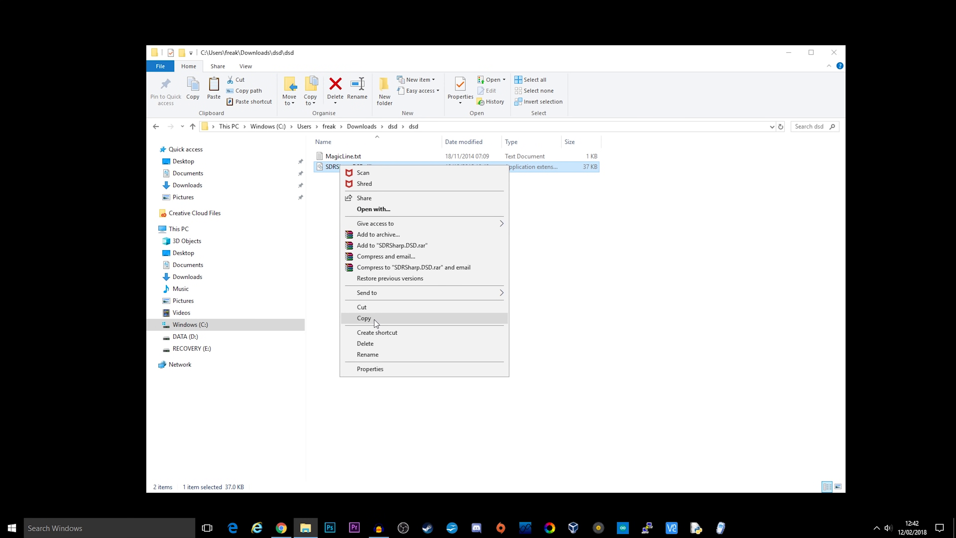
click(374, 318)
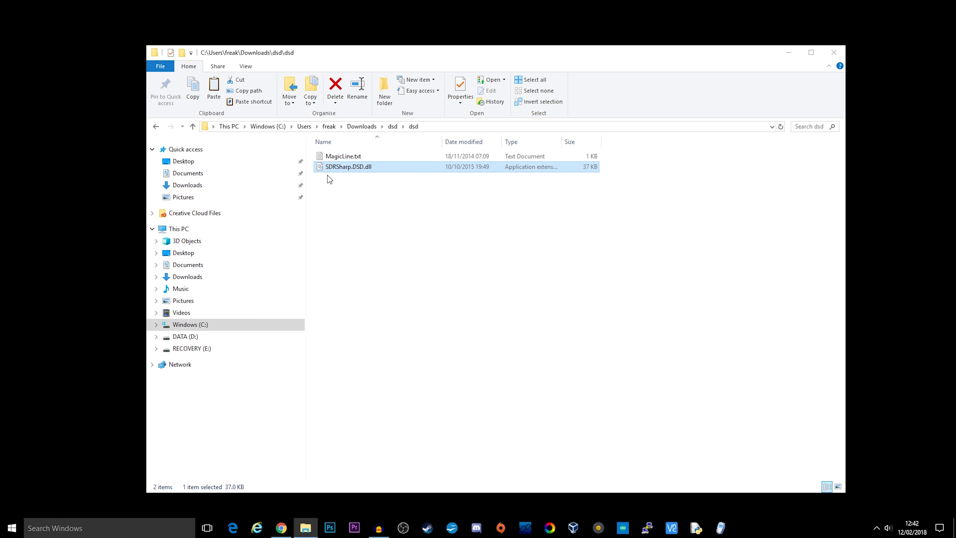
- Paste SDRSharp.DSD.dll into Documents\sdrsharp-x86, replacing the existing copy
click(186, 268)
scroll(386, 395, down, 3)
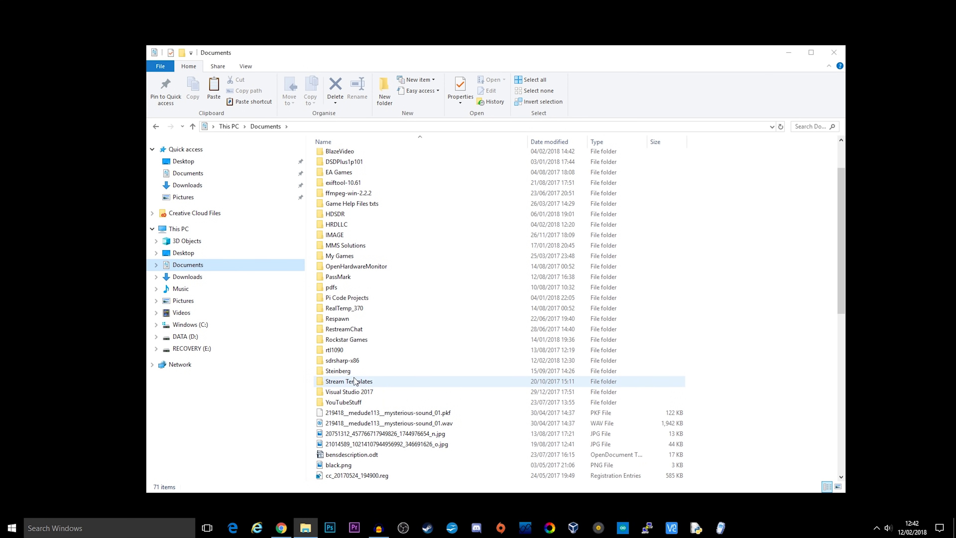
click(342, 360)
double_click(342, 360)
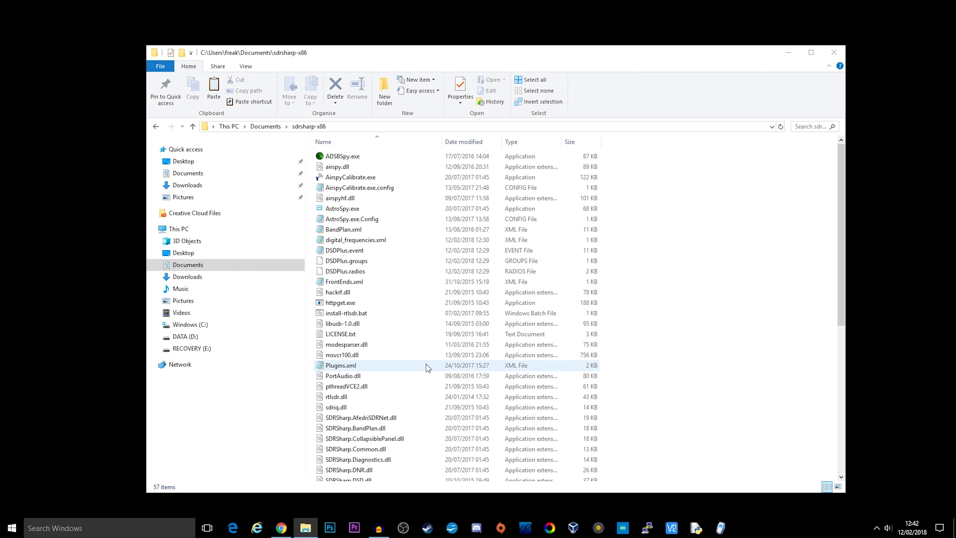
scroll(426, 363, down, 8)
scroll(426, 377, down, 1)
right_click(658, 290)
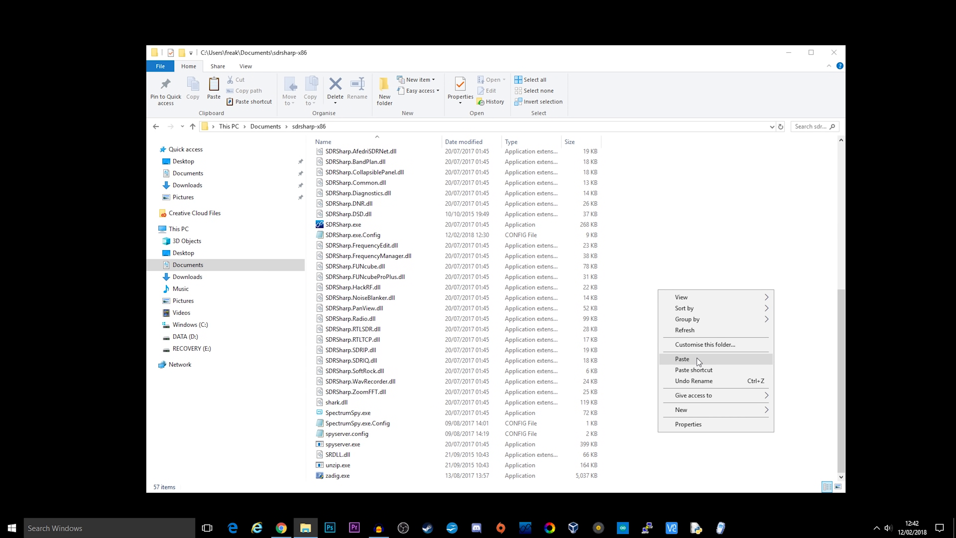
click(697, 358)
click(166, 199)
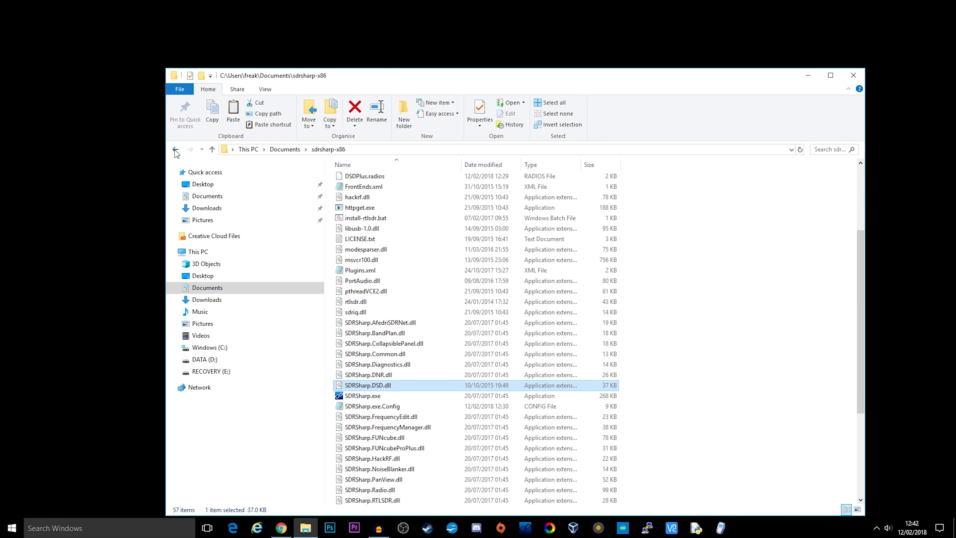
- Open MagicLine.txt from the dsd folder in Notepad and copy its DSD plugin line
click(176, 150)
click(176, 149)
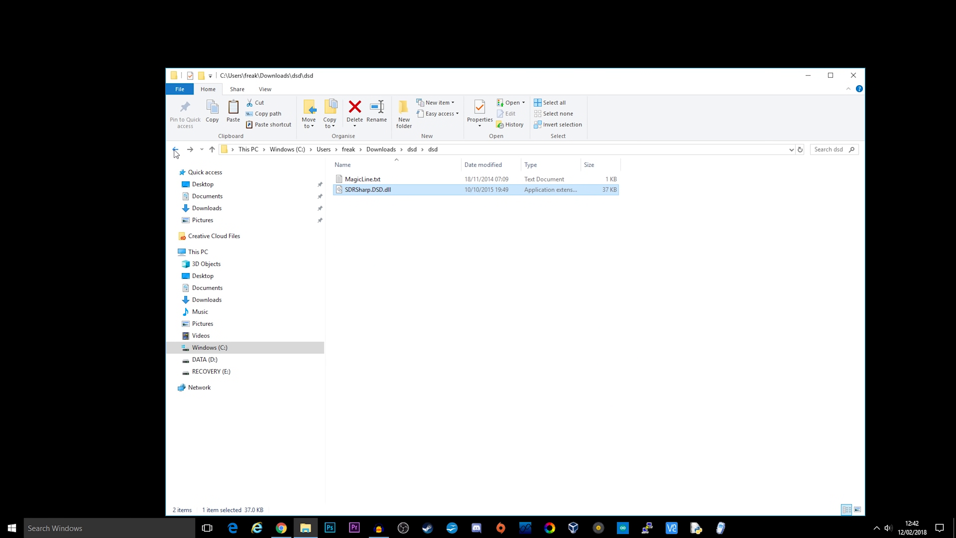
click(359, 183)
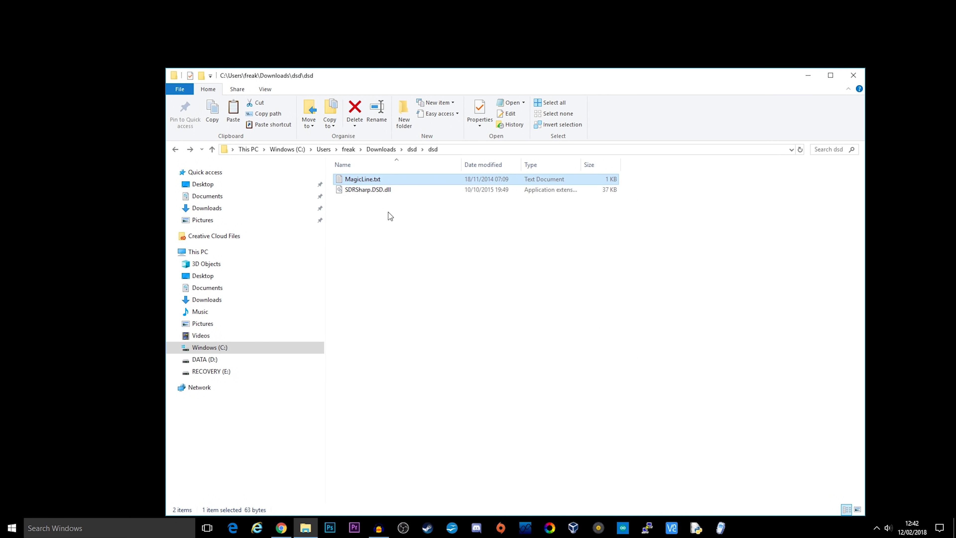
double_click(359, 179)
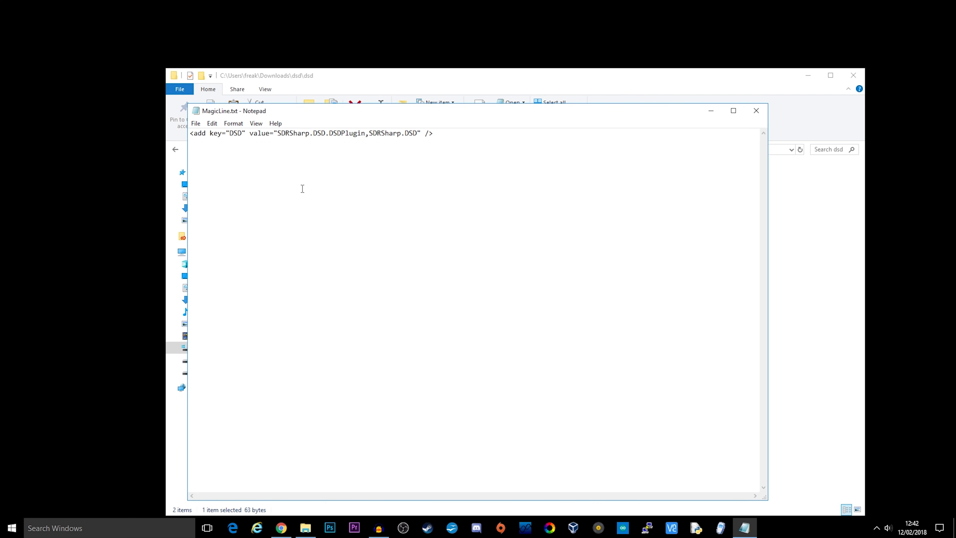
drag(459, 134, 181, 128)
right_click(224, 134)
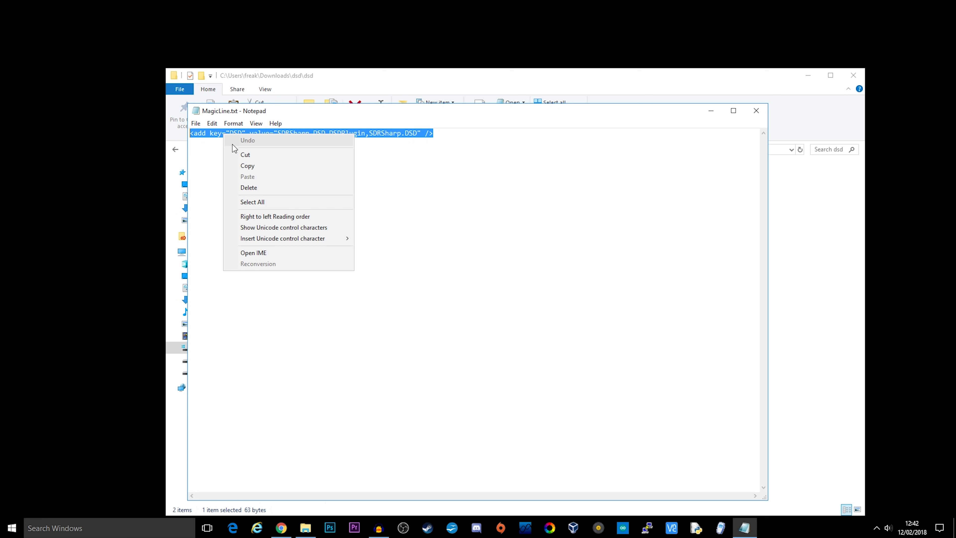
click(245, 166)
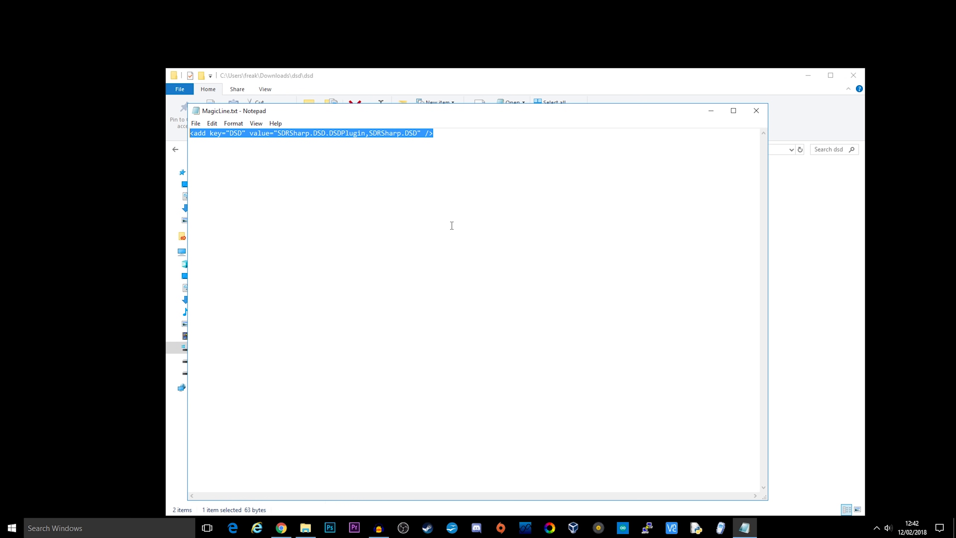
right_click(346, 132)
click(416, 166)
- Close MagicLine.txt and open Documents\sdrsharp-x86\Plugins.xml in Notepad
click(756, 110)
click(206, 289)
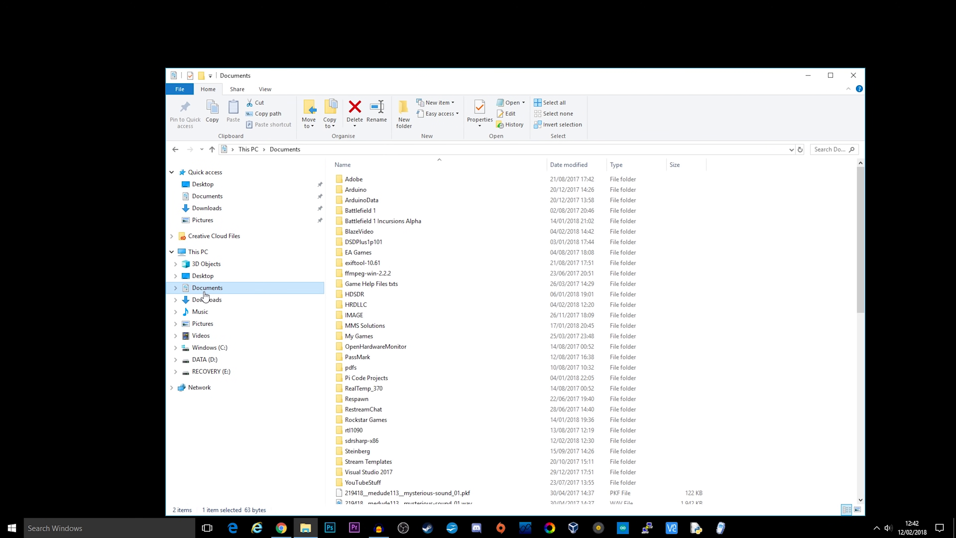
double_click(362, 441)
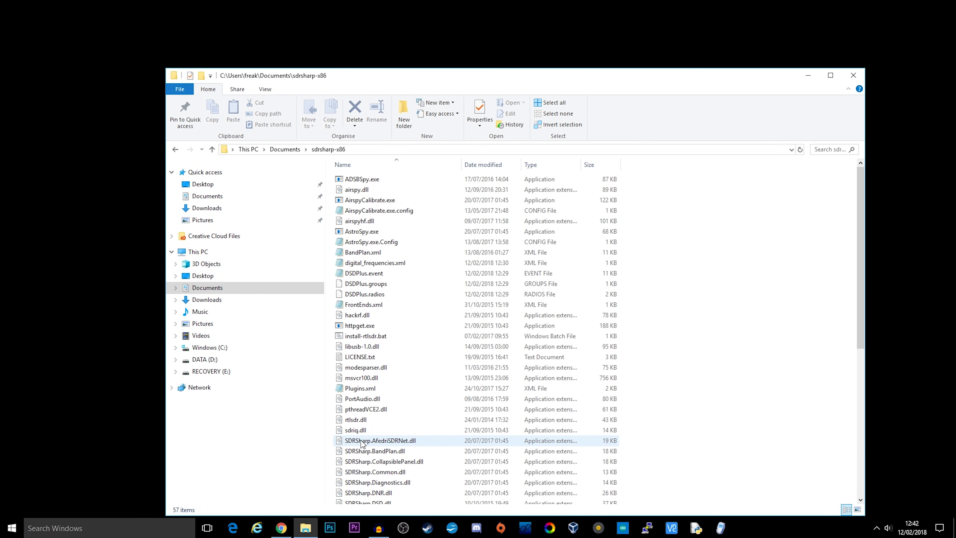
scroll(417, 371, down, 2)
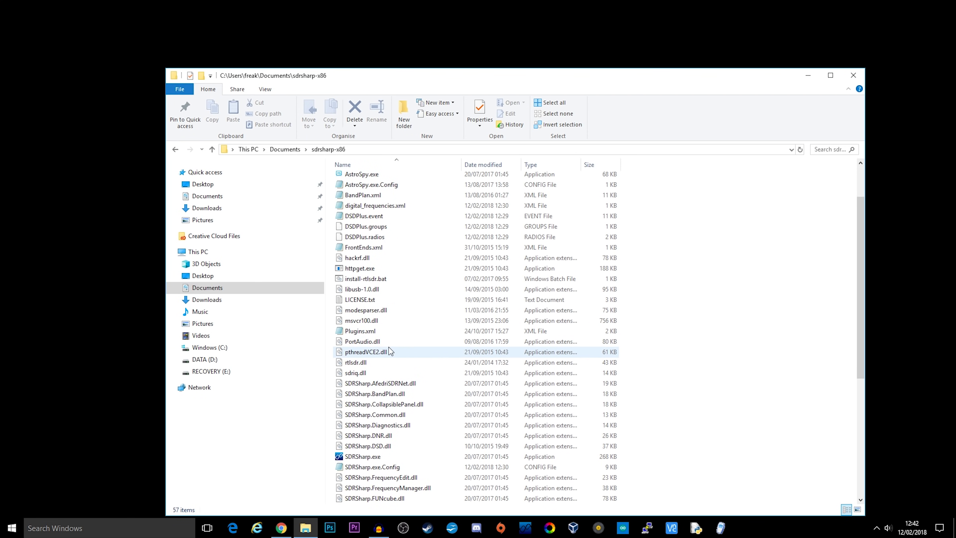
click(360, 332)
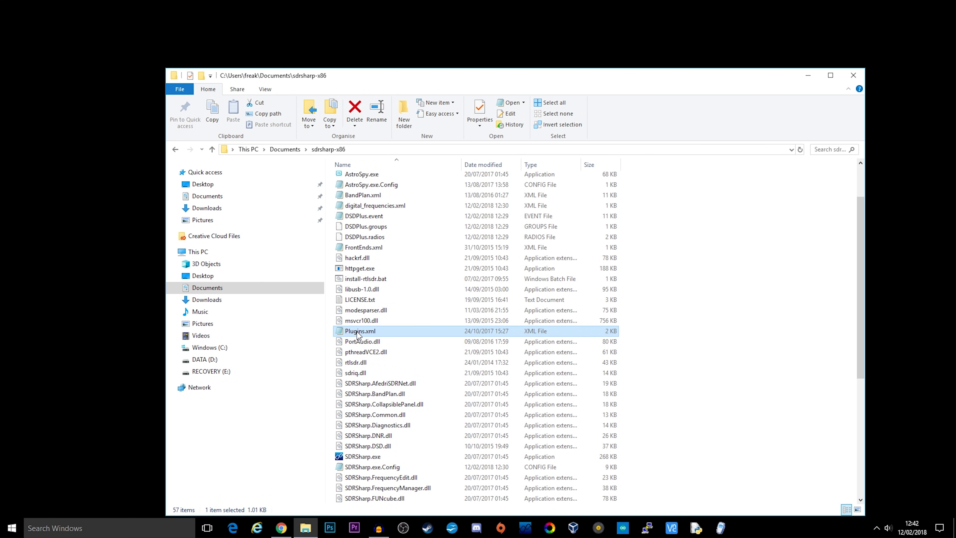
right_click(358, 333)
mouse_move(403, 163)
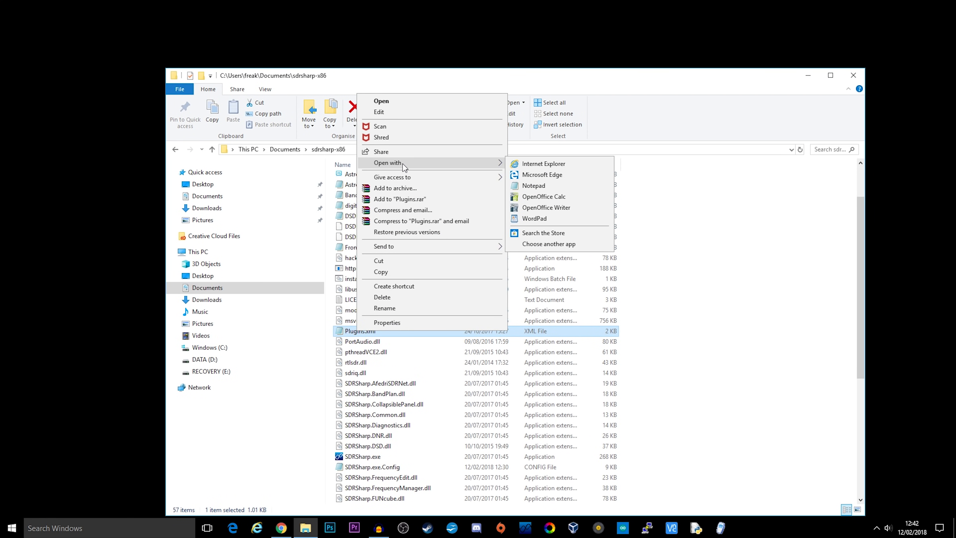
click(543, 185)
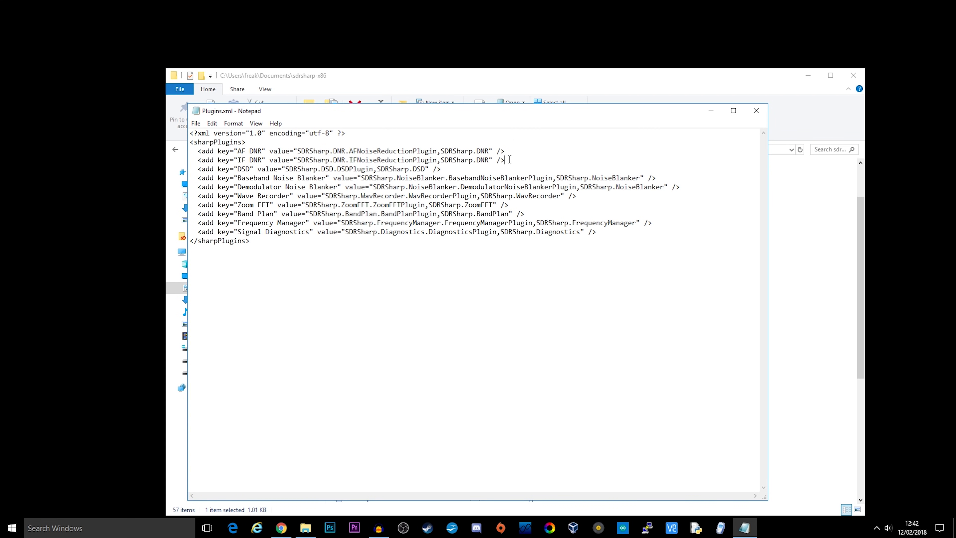
- Paste the DSD plugin line after the IF DNR entry and delete the duplicate line
key(Return)
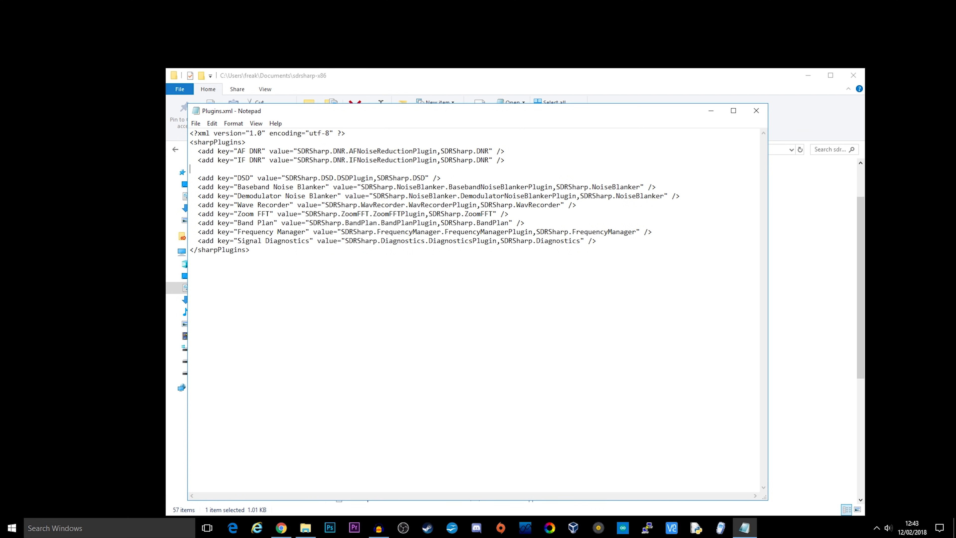
right_click(203, 168)
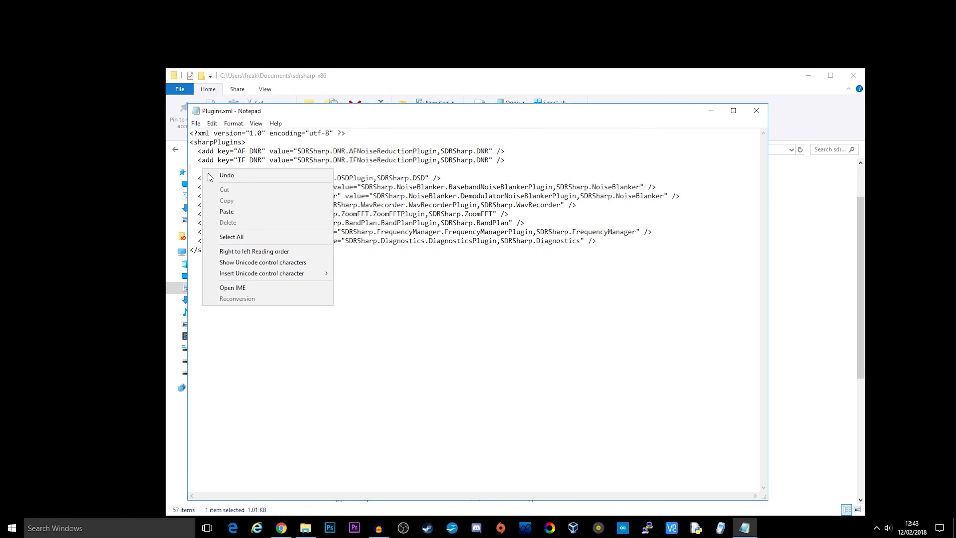
click(236, 213)
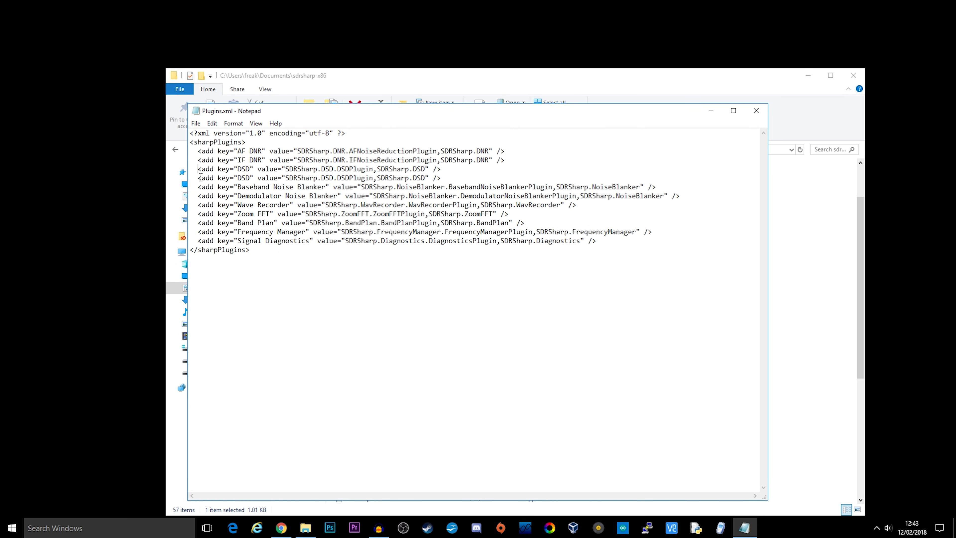
drag(198, 178, 445, 181)
key(Delete)
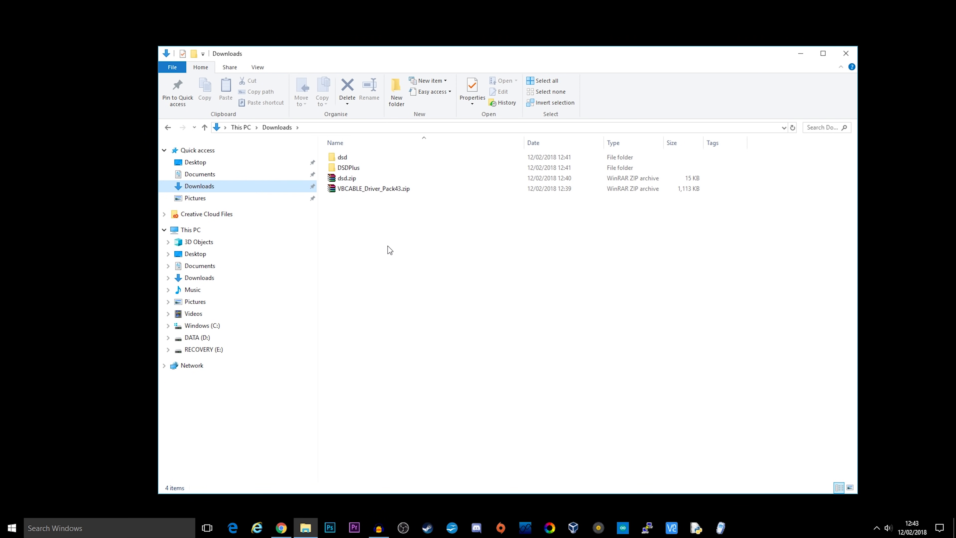
- Delete dsd.zip and the dsd folder from Downloads
right_click(341, 176)
click(367, 369)
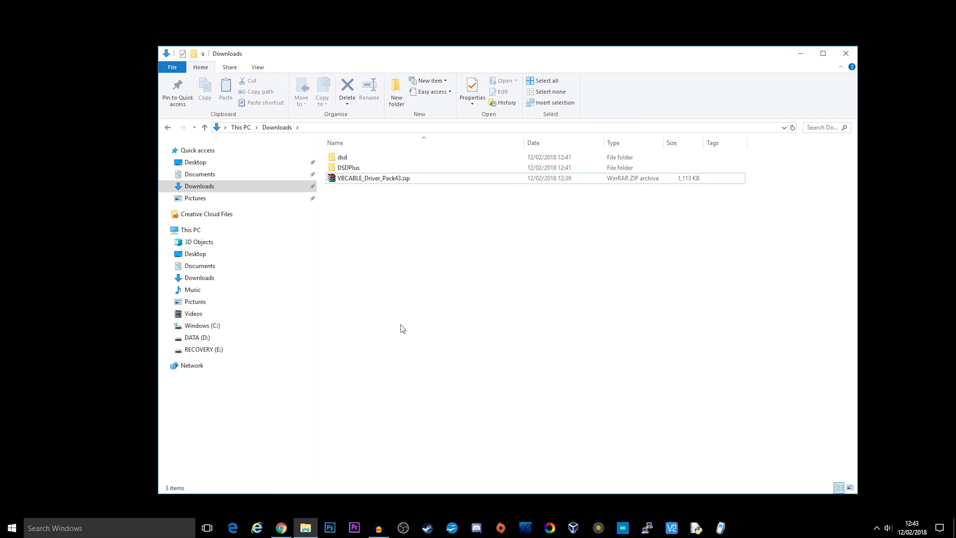
click(342, 158)
right_click(343, 158)
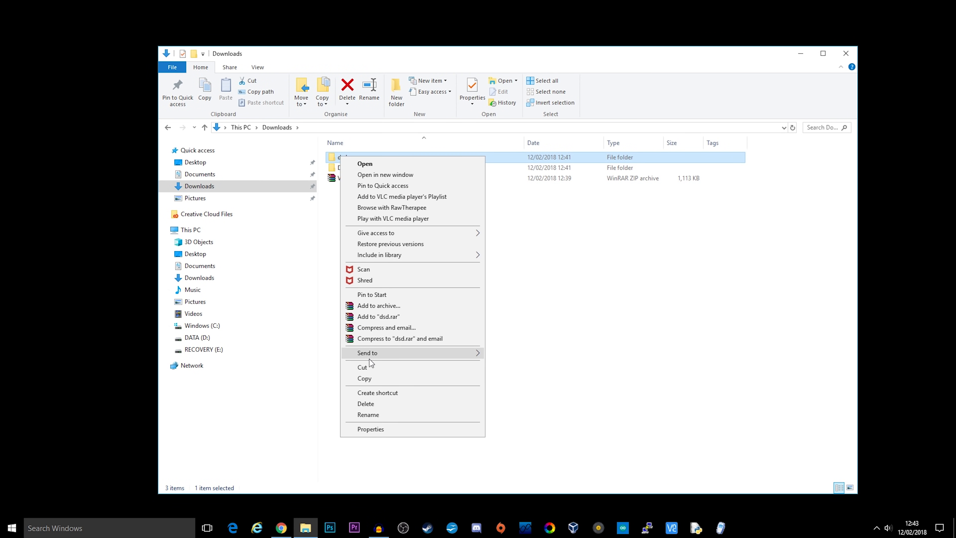
click(376, 406)
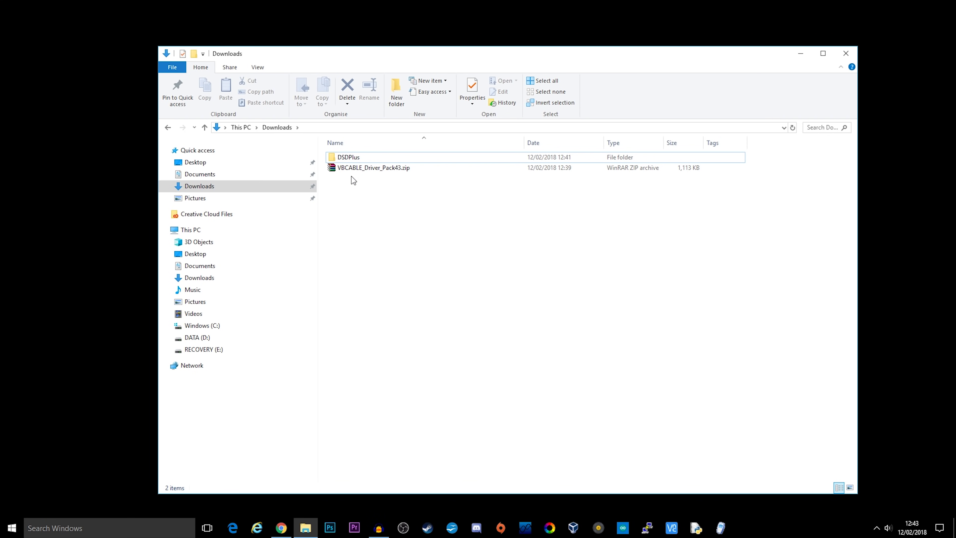
- Extract VBCABLE_Driver_Pack43.zip into its own folder and open it
click(344, 170)
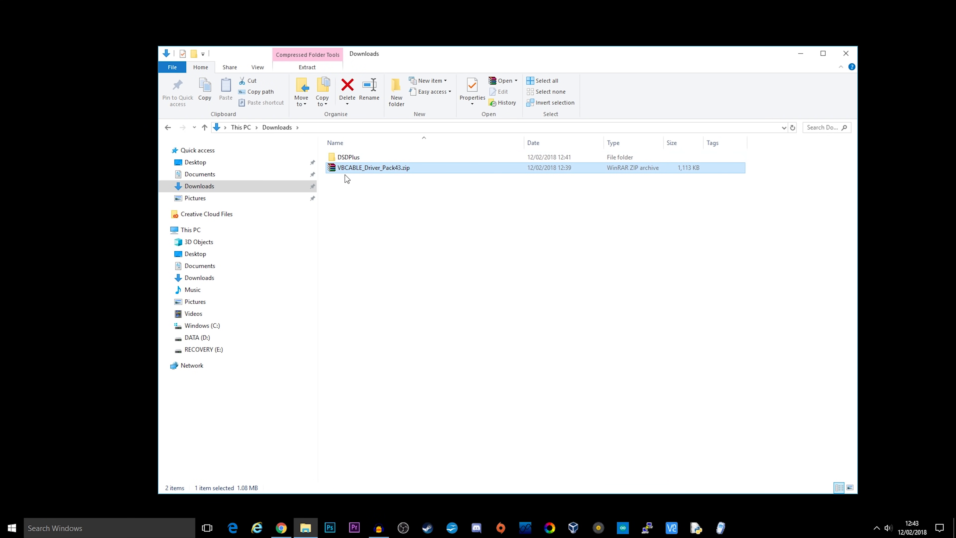
right_click(349, 168)
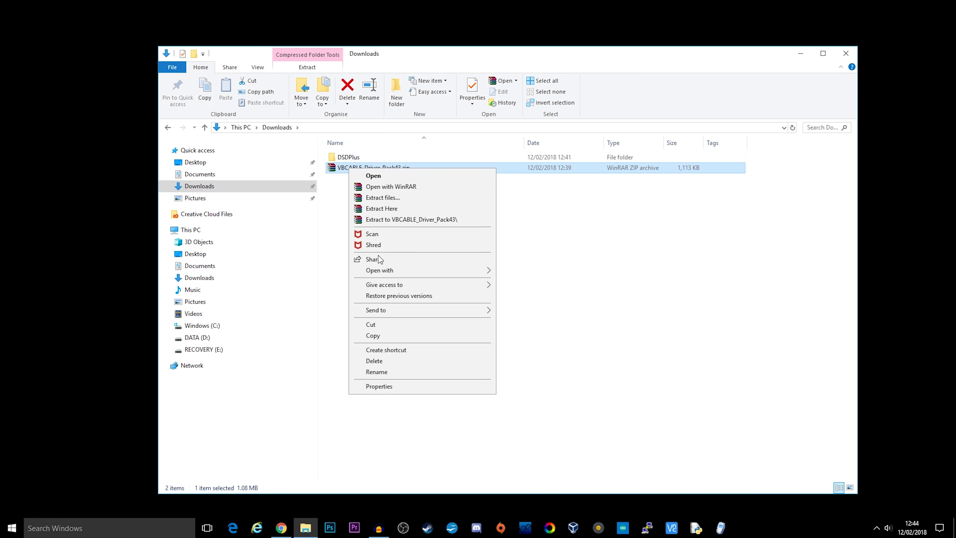
click(383, 219)
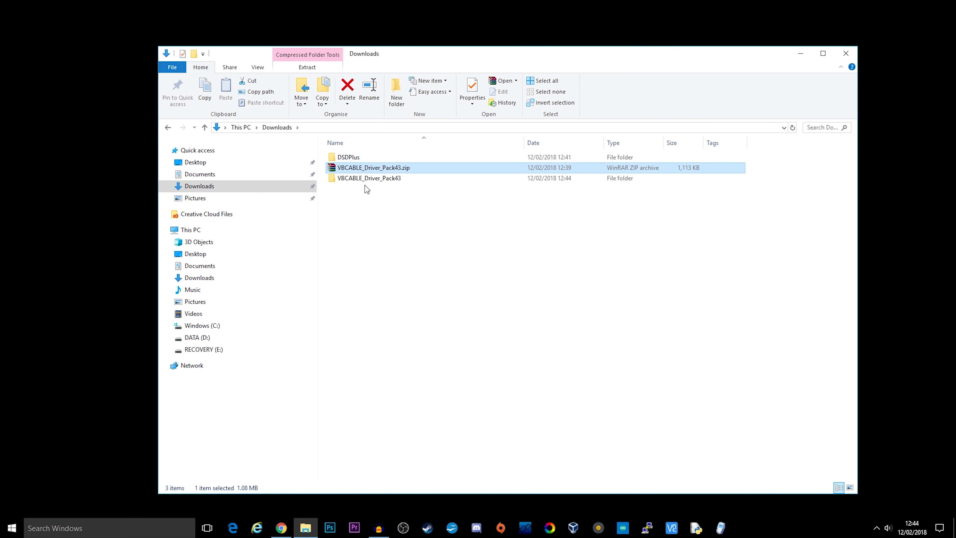
double_click(348, 180)
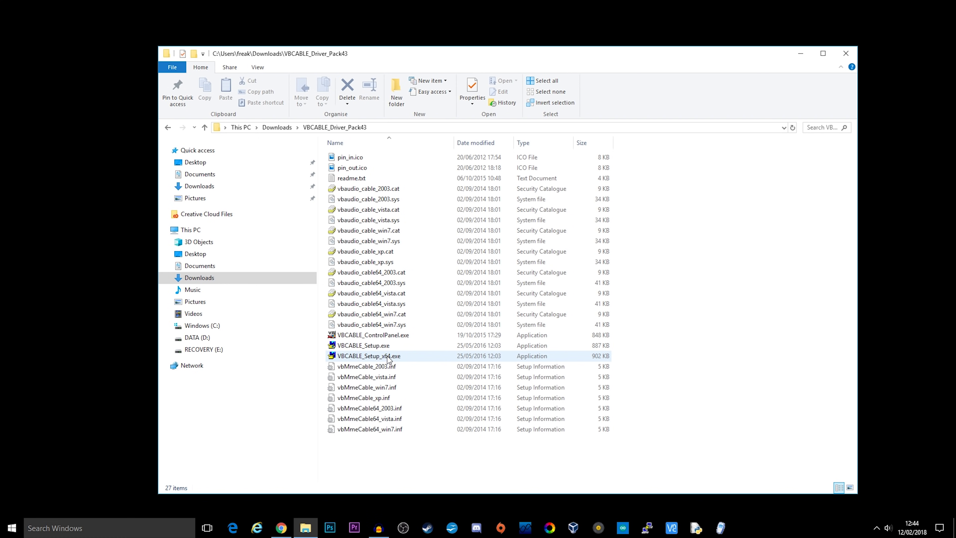
- Run VBCABLE_Setup_x64.exe, which reports the cable already installed, then select both VBCABLE items
double_click(355, 357)
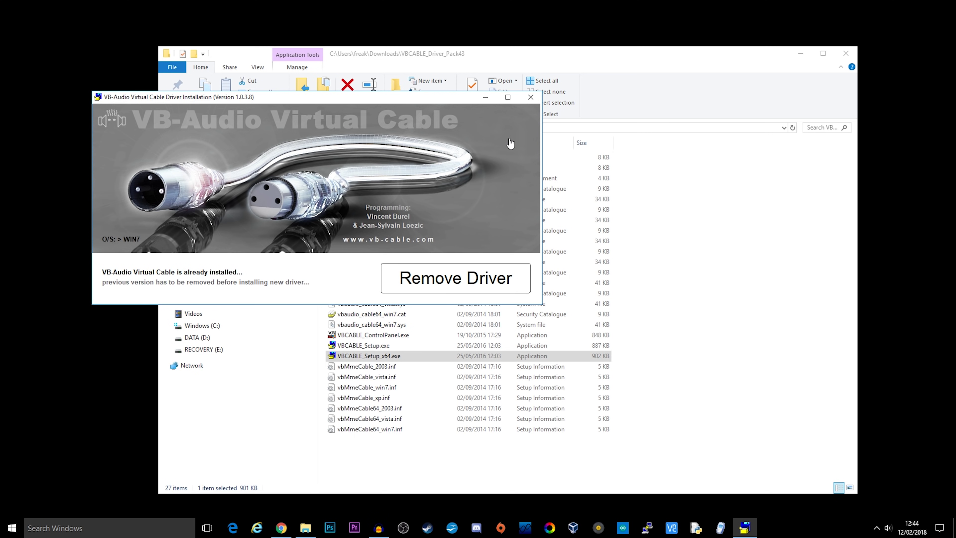
click(533, 100)
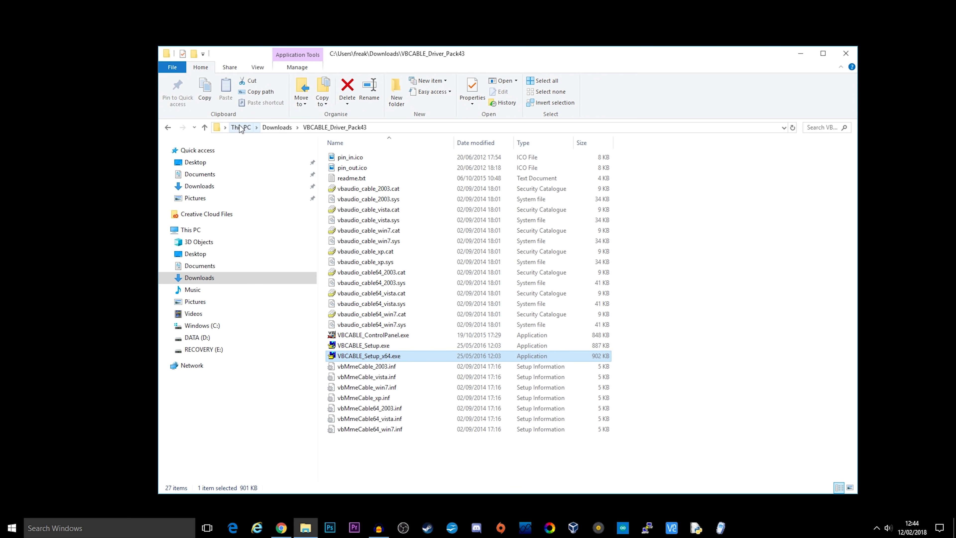
click(168, 127)
drag(394, 198, 352, 170)
- Delete the VBCABLE folder and zip, then check the DSDPlus folder's contents
right_click(351, 169)
click(393, 370)
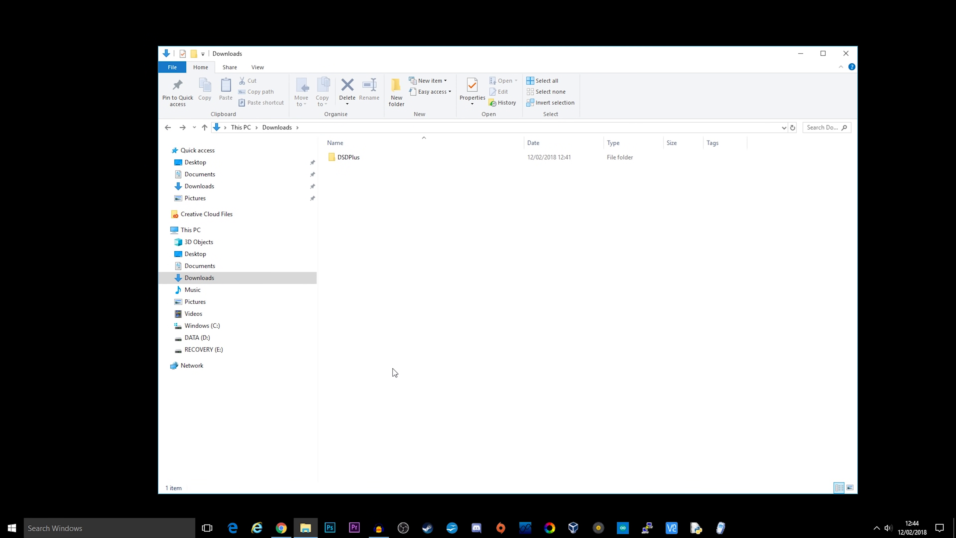
click(346, 157)
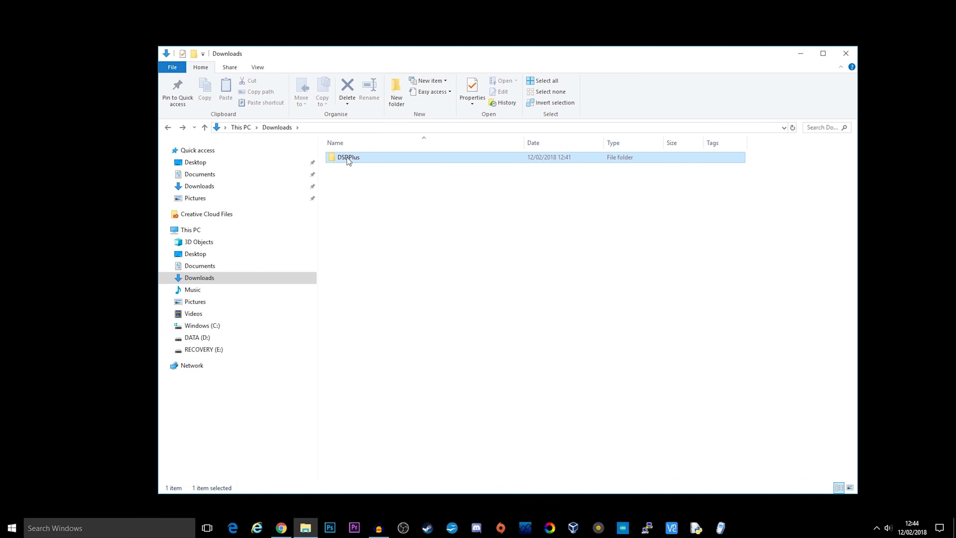
double_click(340, 158)
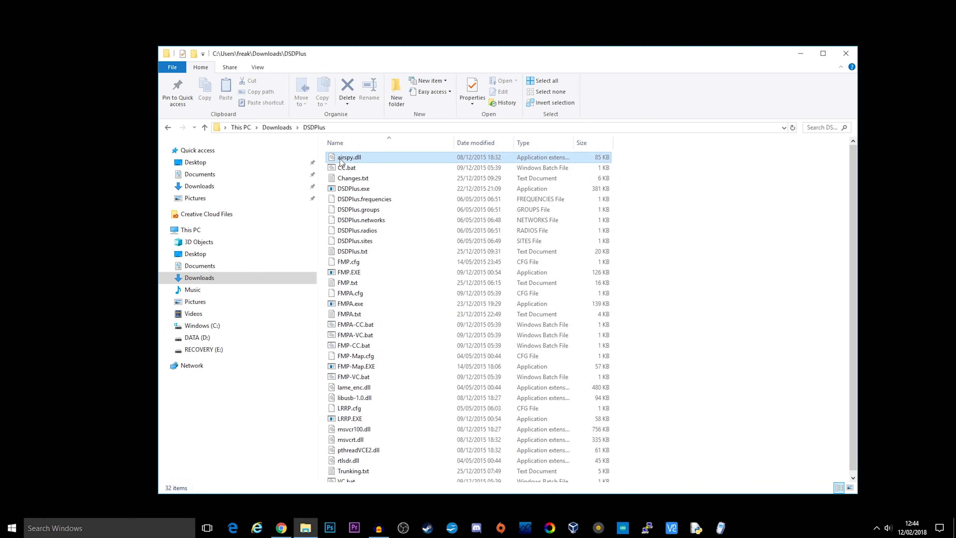
click(170, 128)
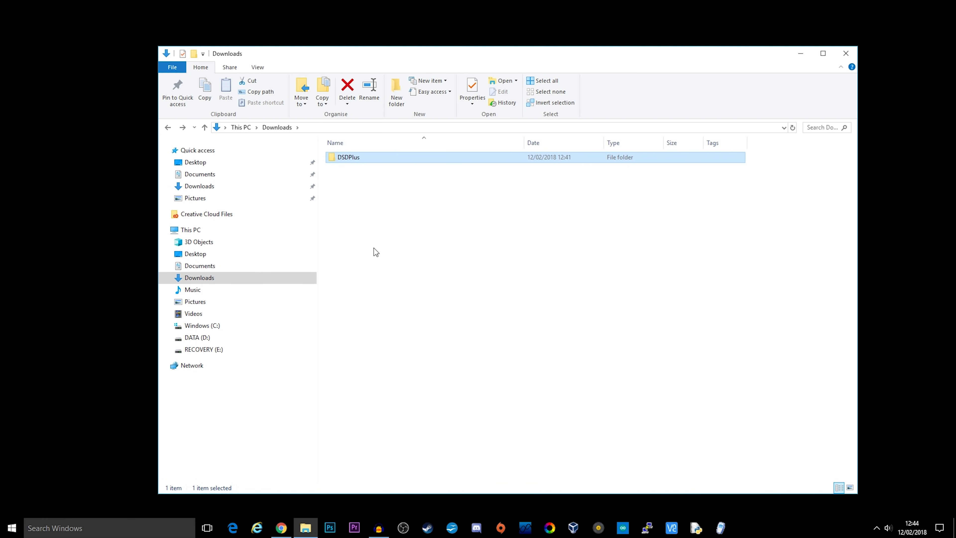
- Copy the DSDPlus folder into Documents and return to the desktop
right_click(348, 157)
click(396, 379)
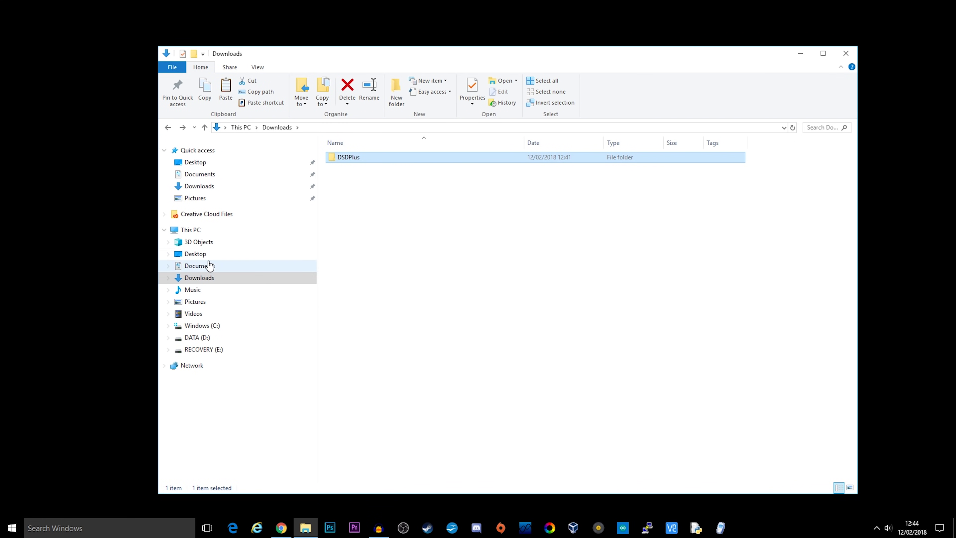
click(210, 265)
right_click(736, 224)
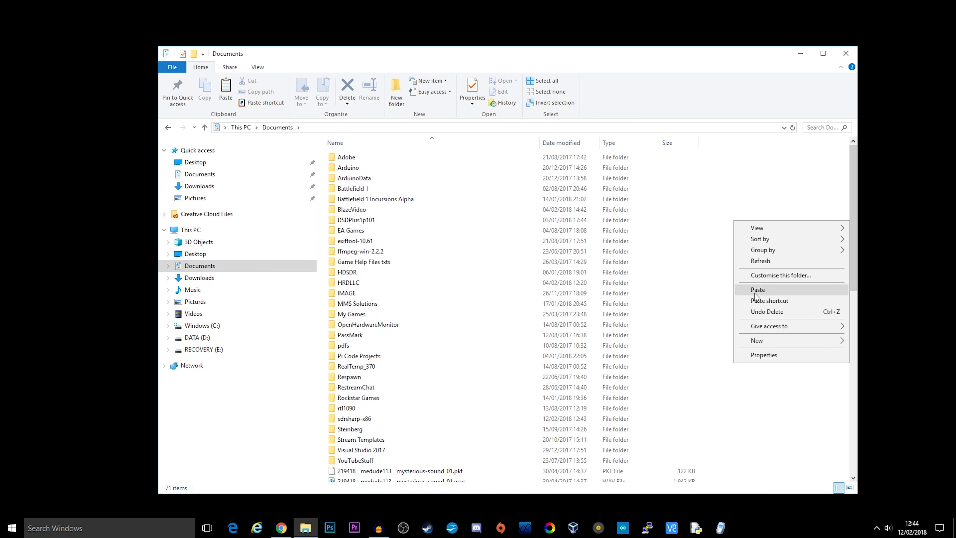
click(764, 294)
key(super+d)
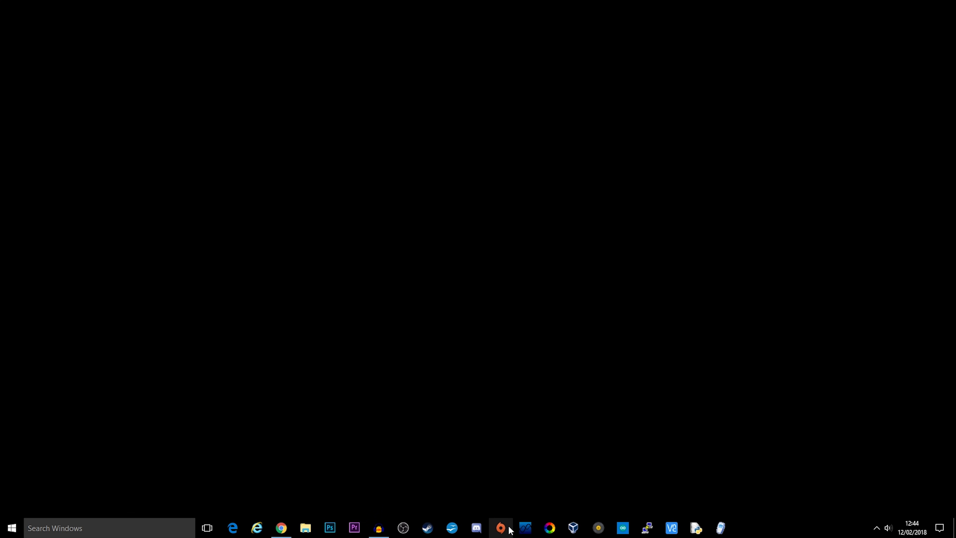
- Restore the SDR# window, tuned to 439.462.500 MHz NFM in the 70cm band
click(526, 527)
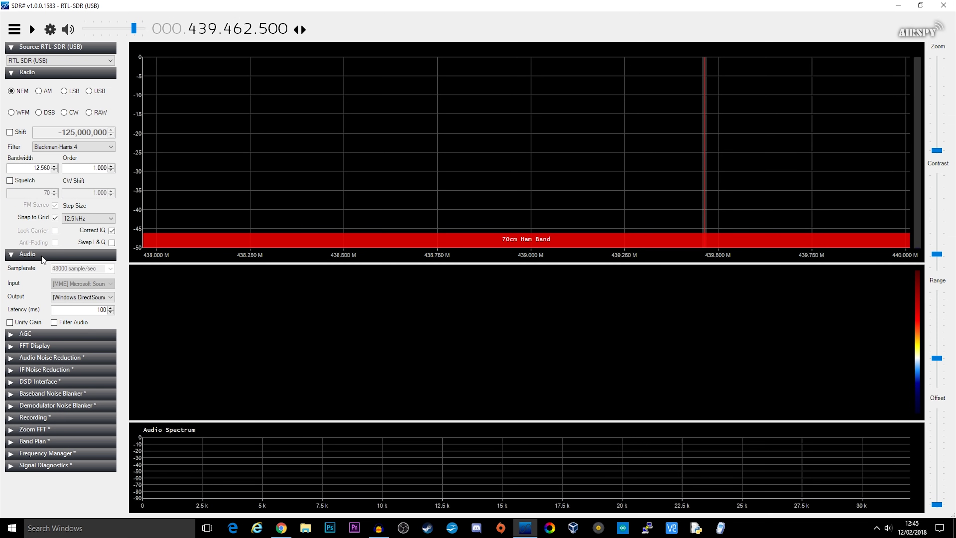
- Set the Audio Output to [Windows DirectSound] CABLE Input (VB-Audio Virtual Cable)
click(8, 257)
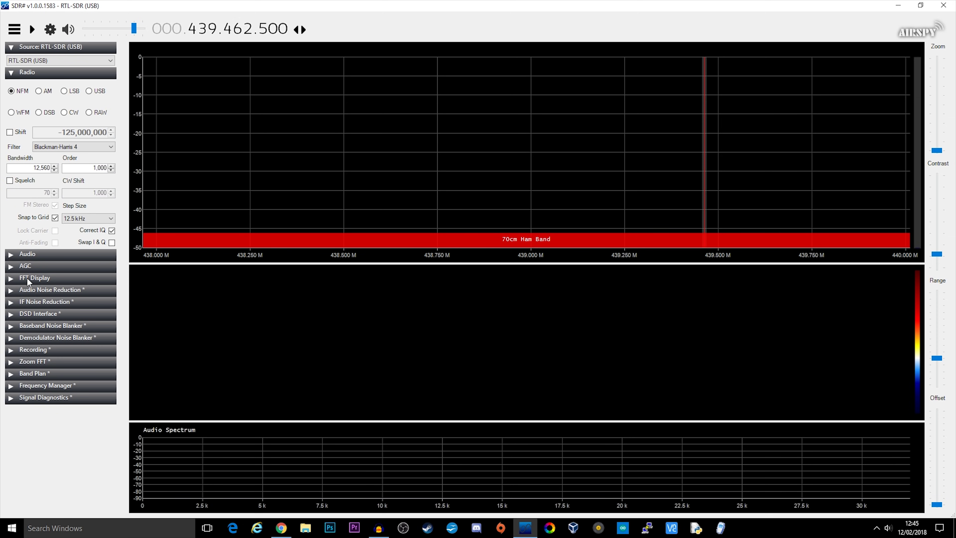
click(10, 257)
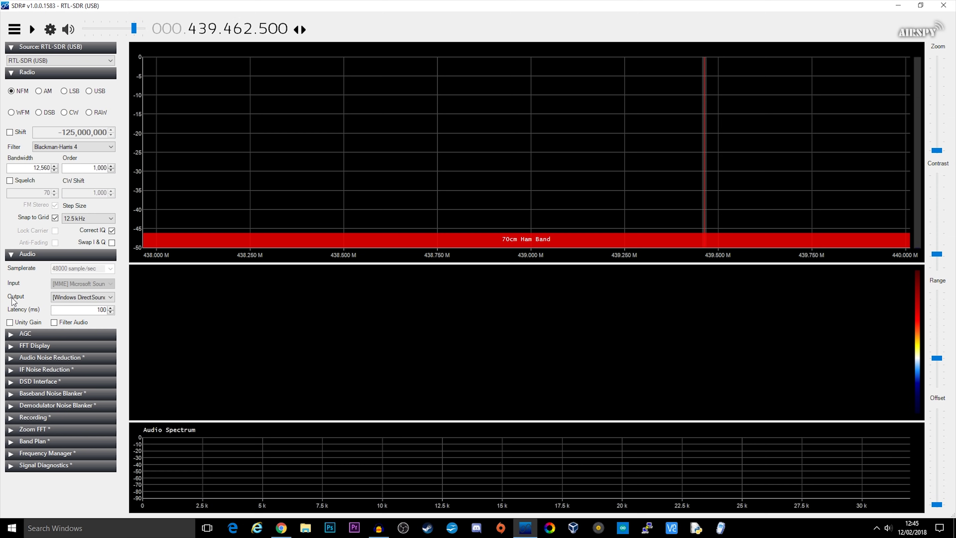
click(111, 297)
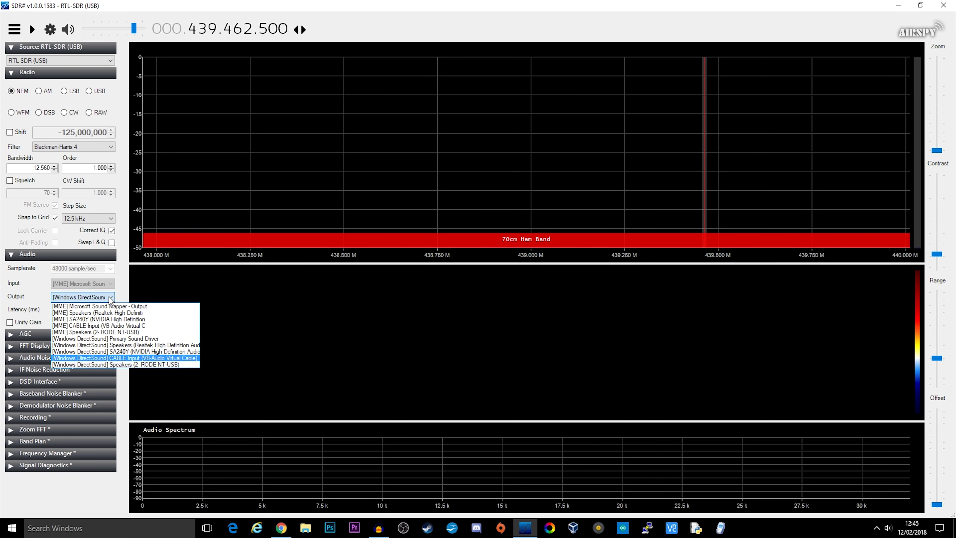
click(169, 358)
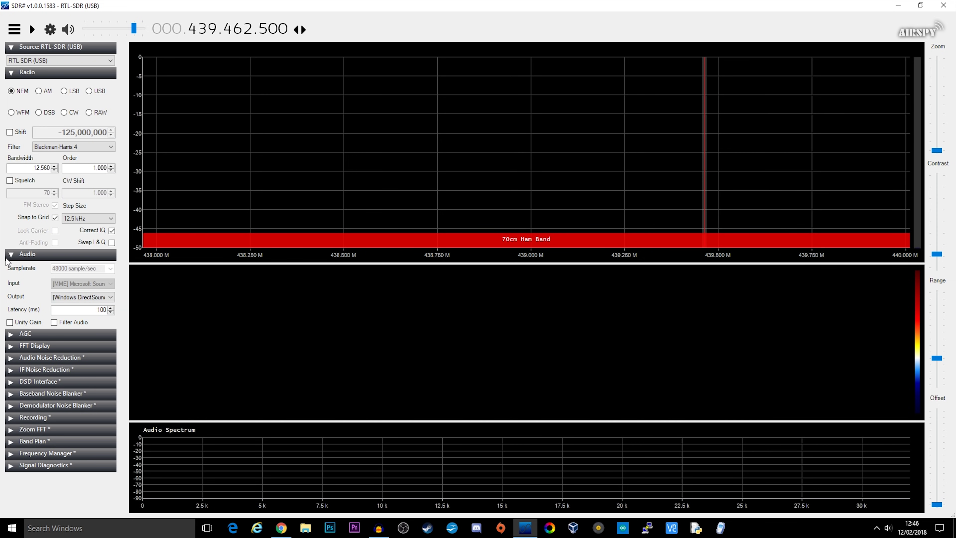
- Expand the DSD Interface panel and choose [Windows DirectSound] CABLE Input as its audio device
click(11, 382)
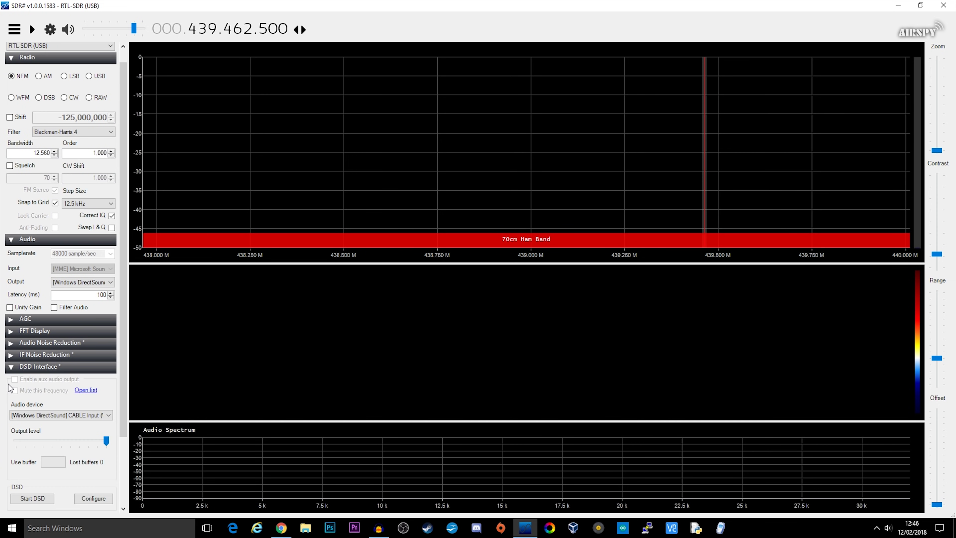
drag(123, 403, 122, 452)
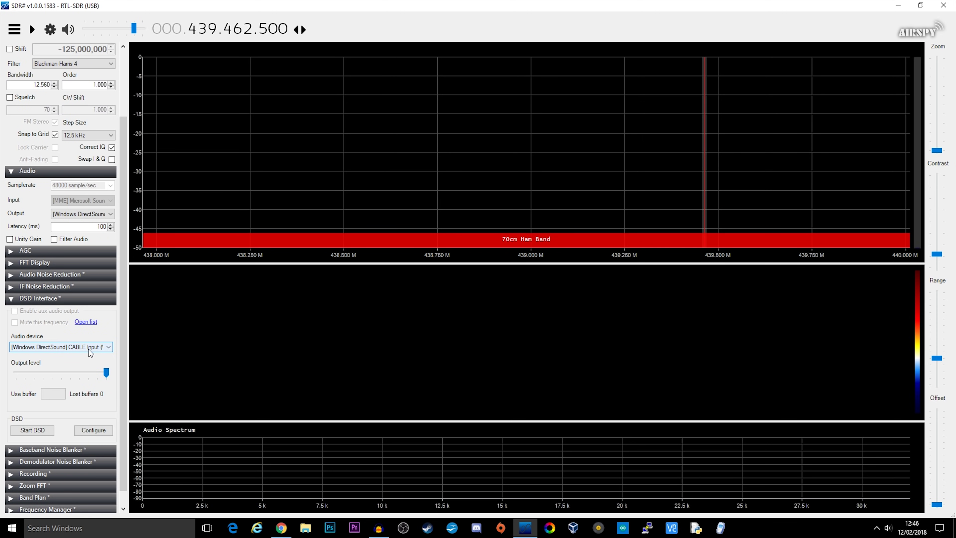
click(96, 349)
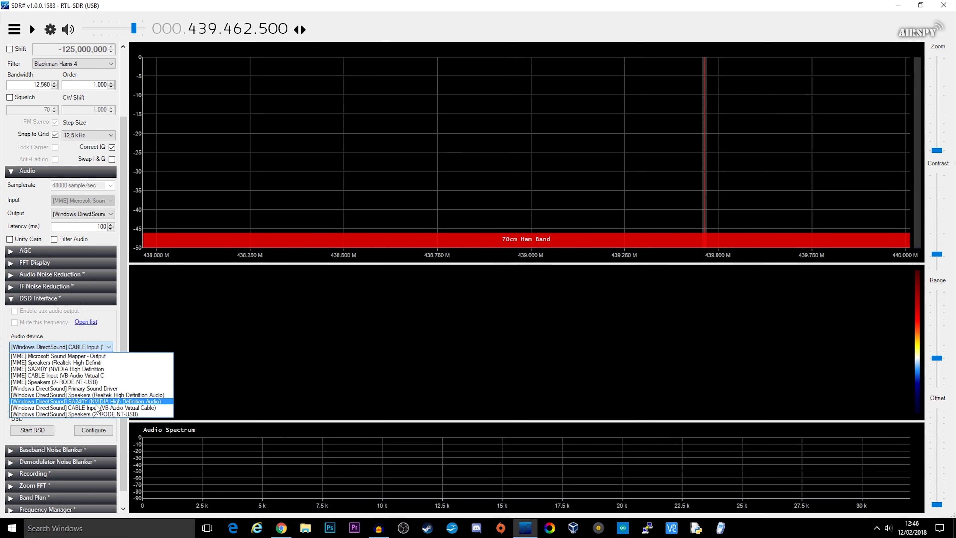
click(68, 348)
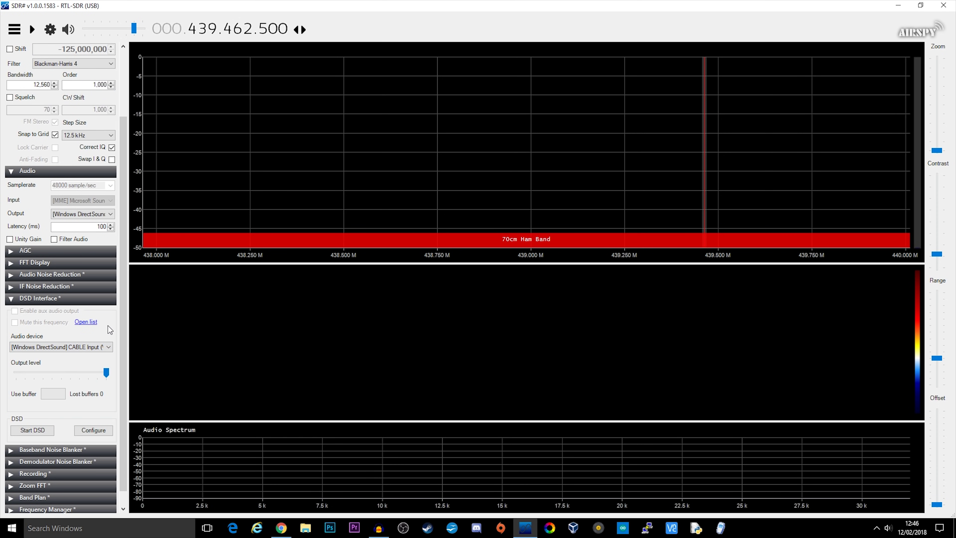
click(71, 348)
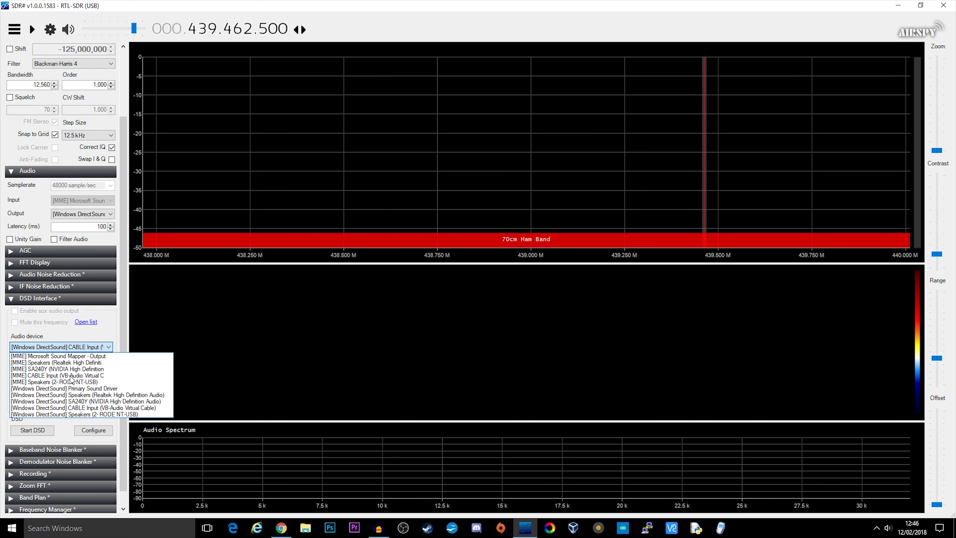
click(82, 408)
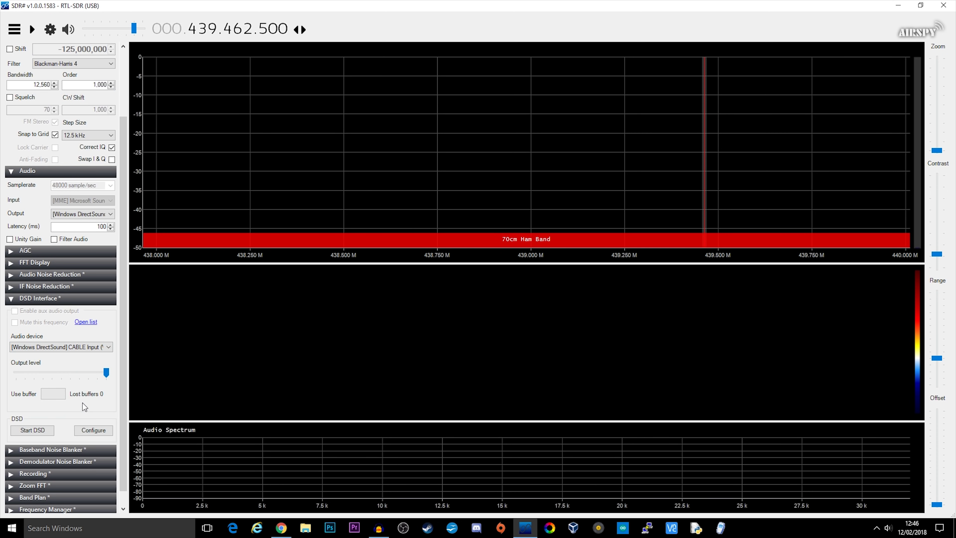
- In Configure DSD, set the DSD path to Documents\DSDPlus\DSDPlus.exe
click(96, 429)
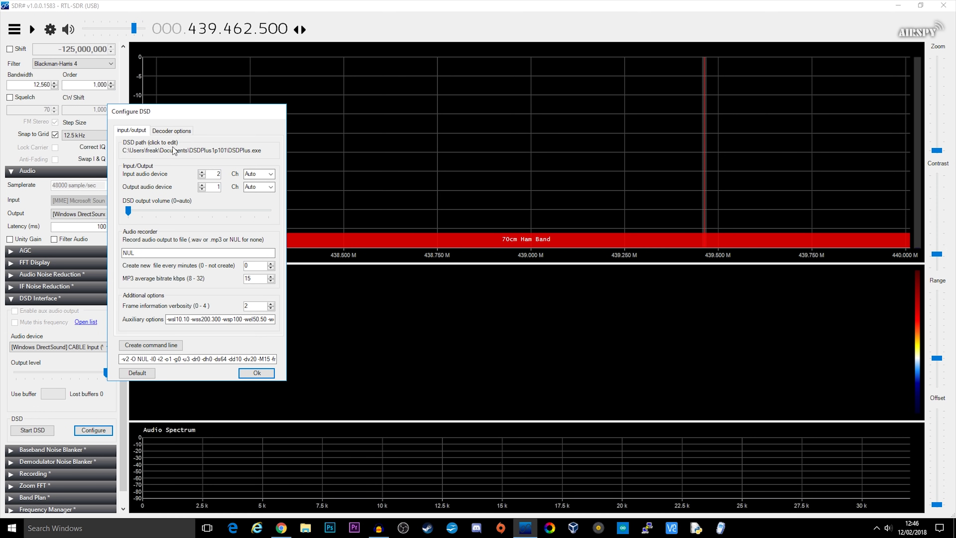
click(160, 150)
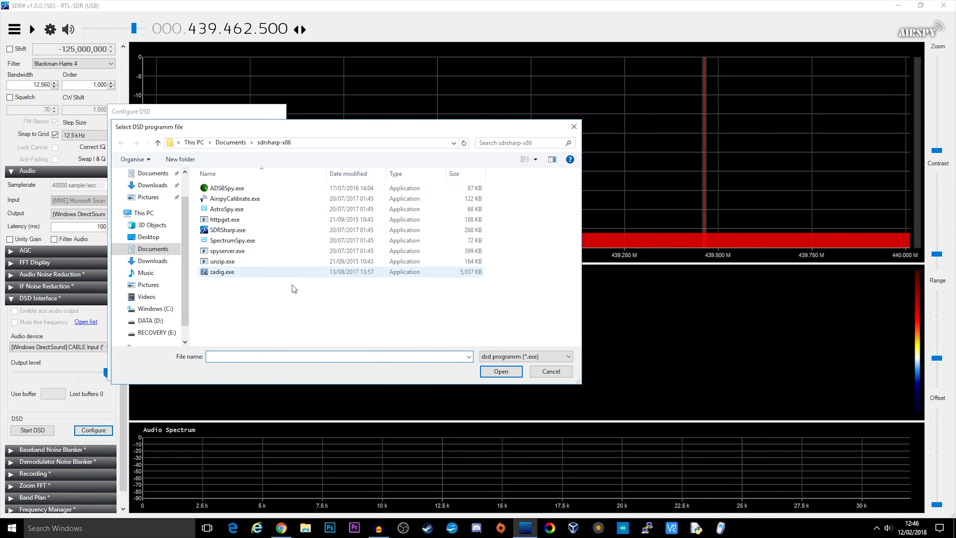
click(244, 143)
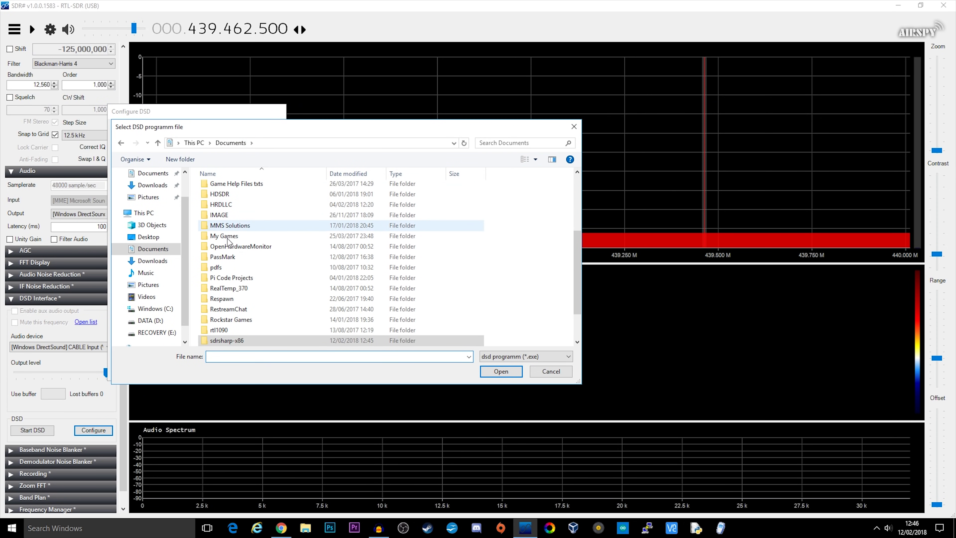
scroll(245, 232, up, 5)
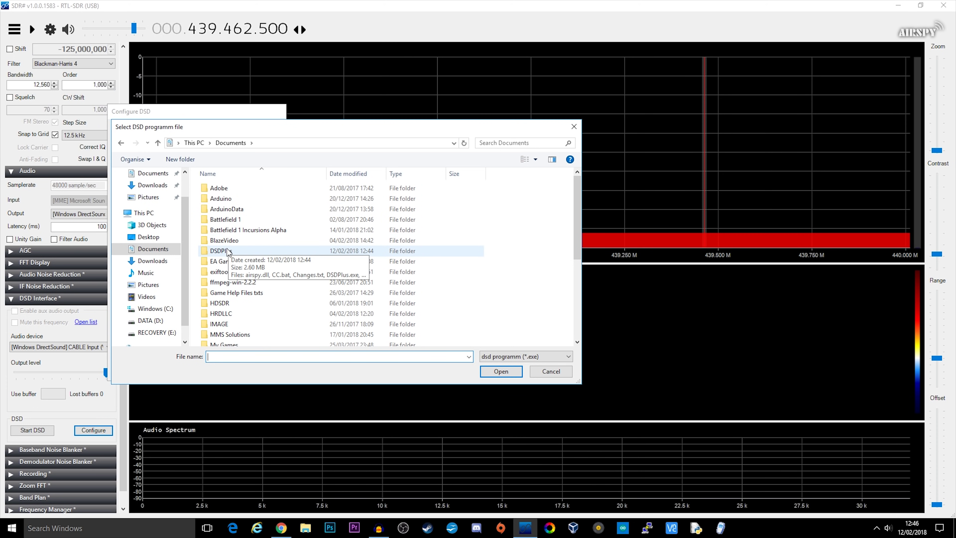
double_click(250, 246)
click(225, 190)
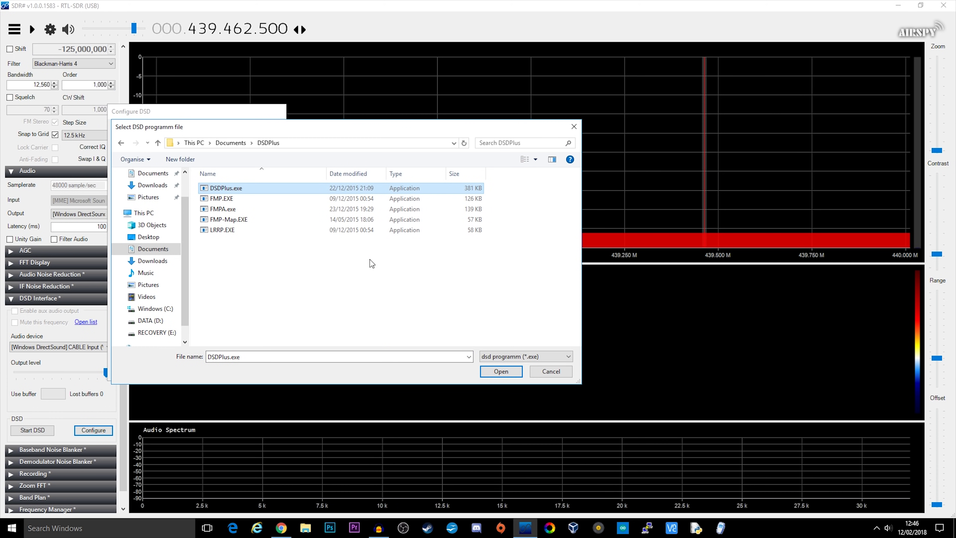
click(497, 371)
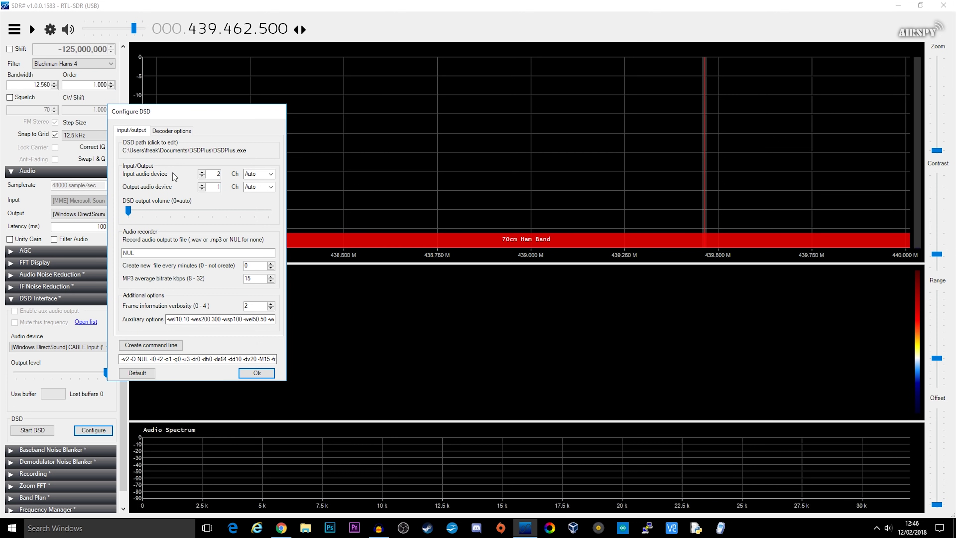
- Select the DMR/MotoTRBO decoder, regenerate the DSDPlus command line, and save the configuration
click(165, 130)
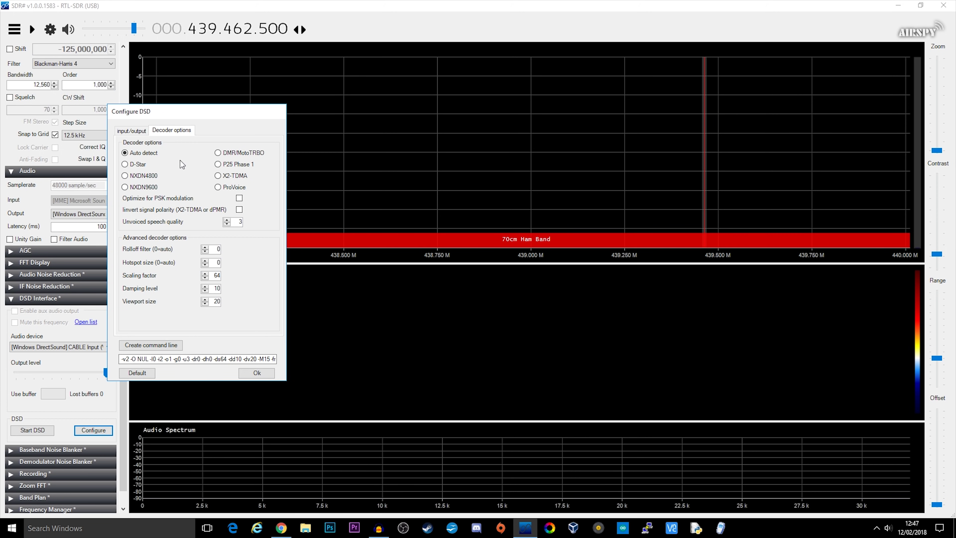
click(218, 153)
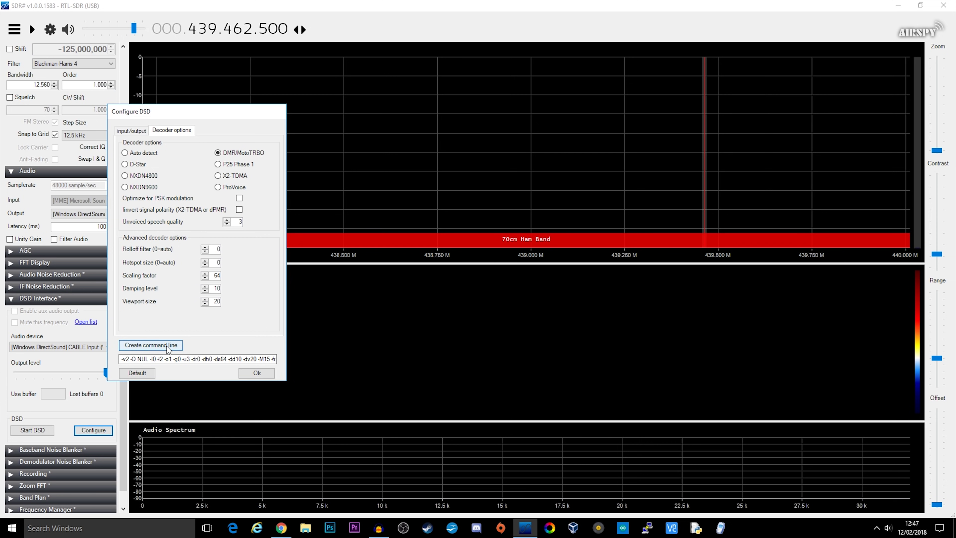
click(150, 345)
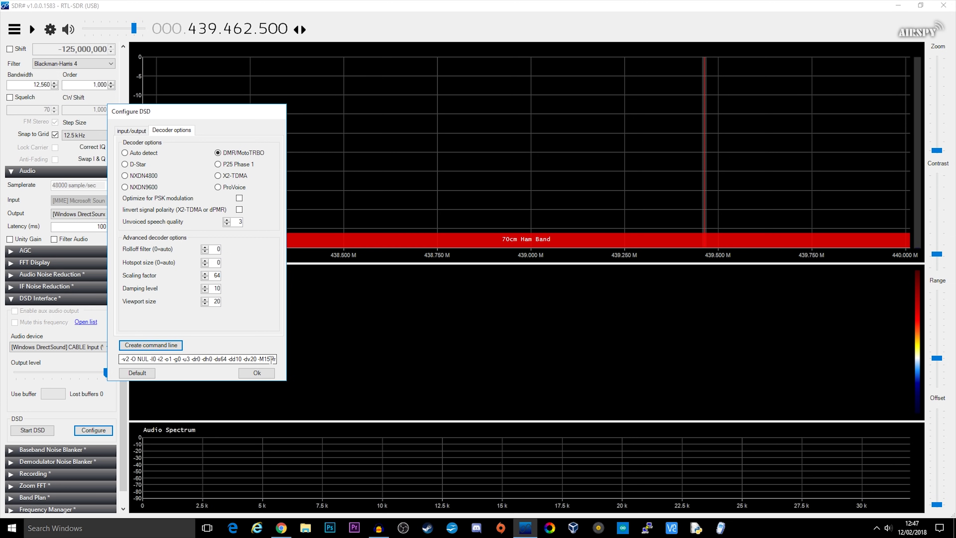
click(255, 373)
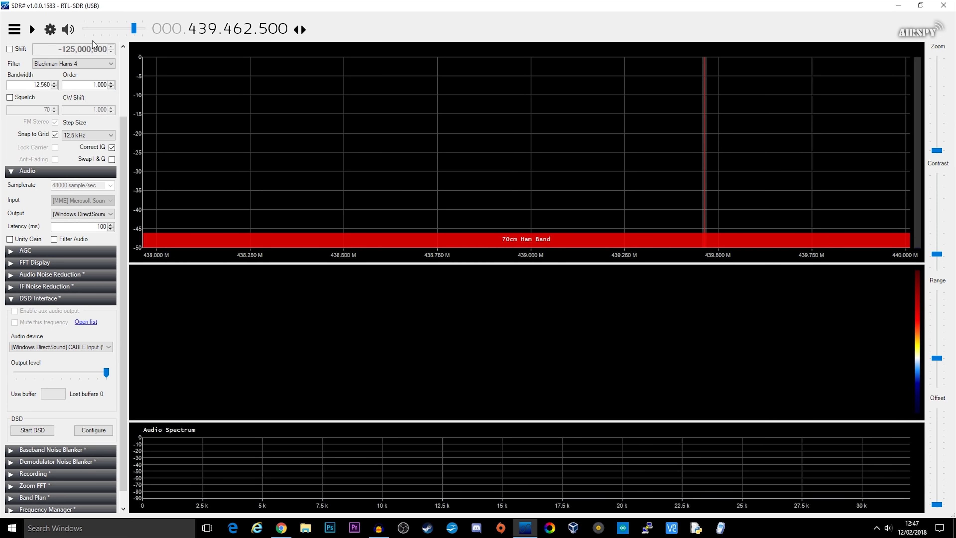
- Start the radio and enable aux audio output in the DSD Interface panel
click(32, 30)
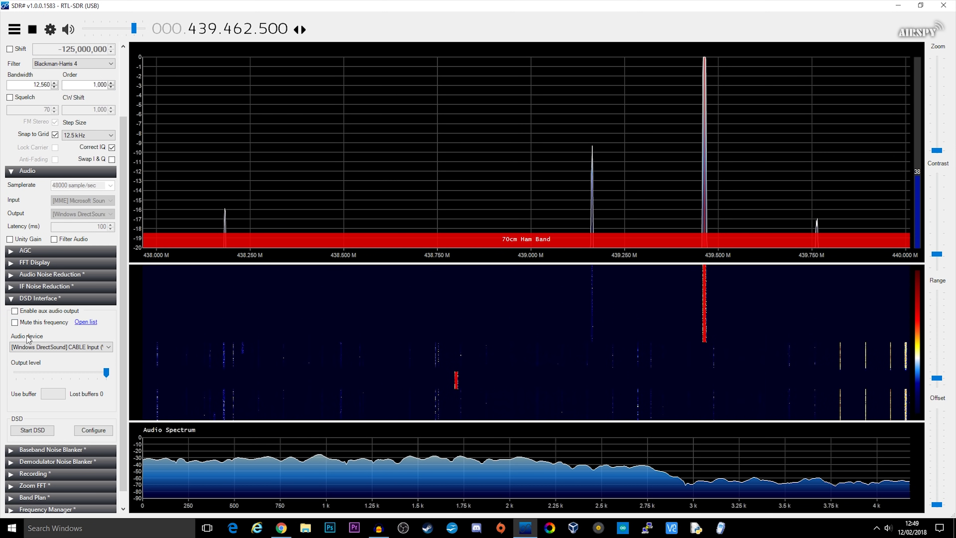
click(40, 311)
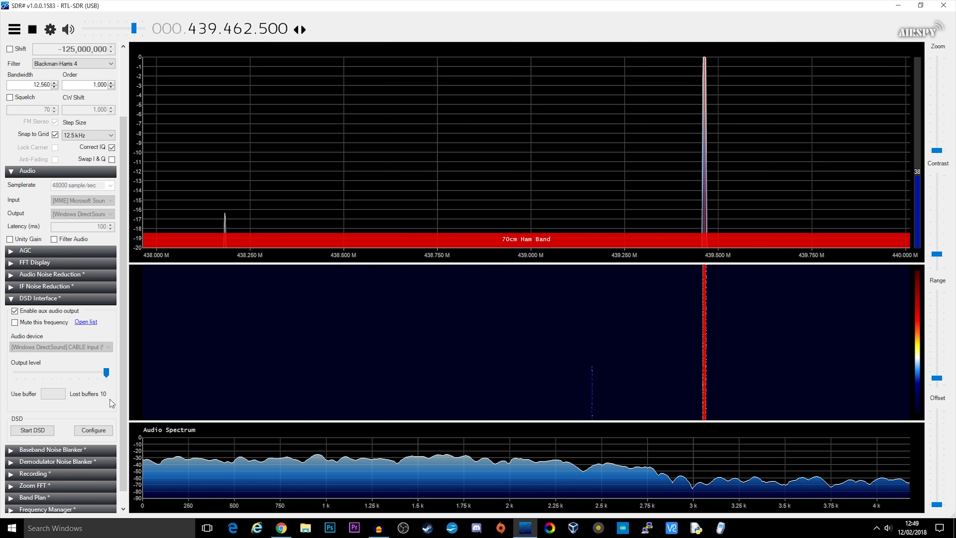
- Launch DSD+ from SDR# and restart reception so it decodes DMR talkgroup 9 calls
click(28, 430)
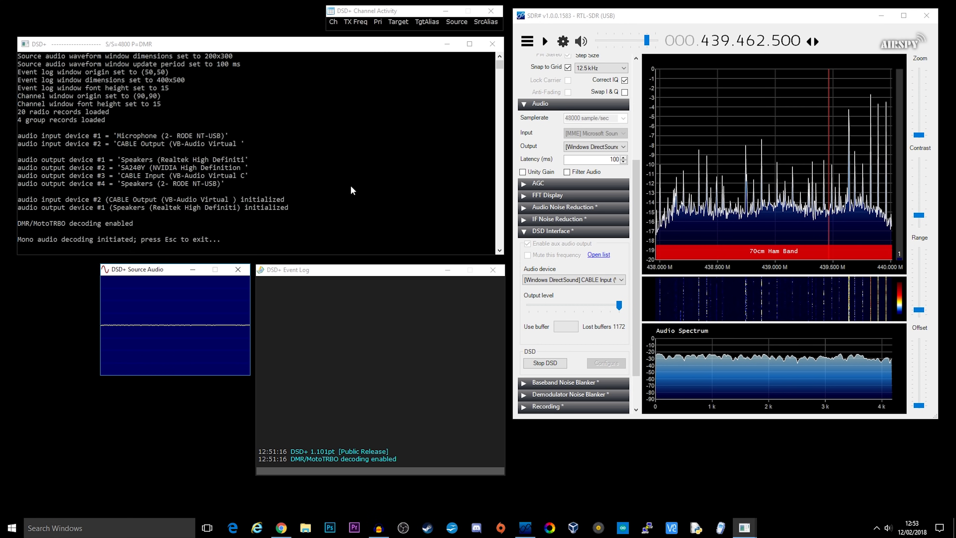
click(545, 41)
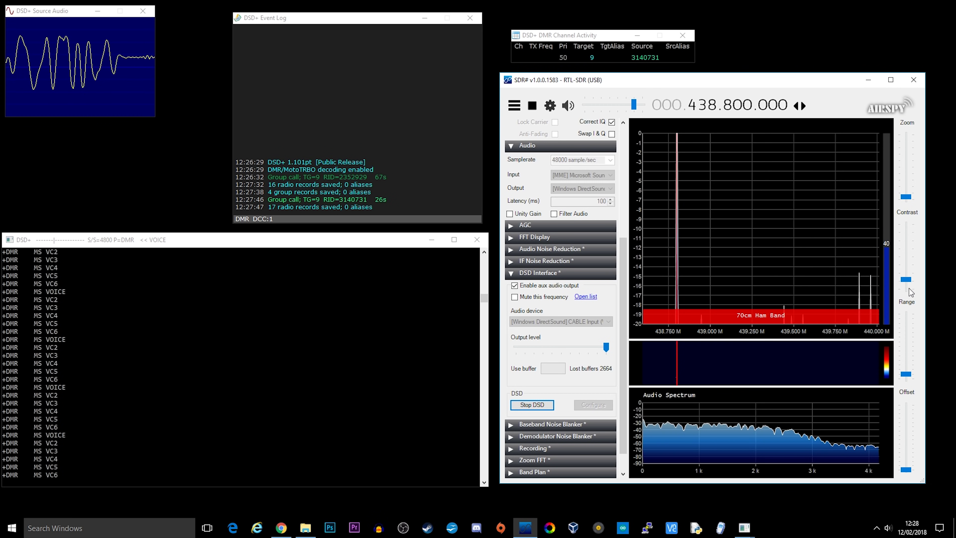
- Raise the spectrum Range slider while DSD+ decodes DMR on both timeslots
drag(907, 375, 910, 362)
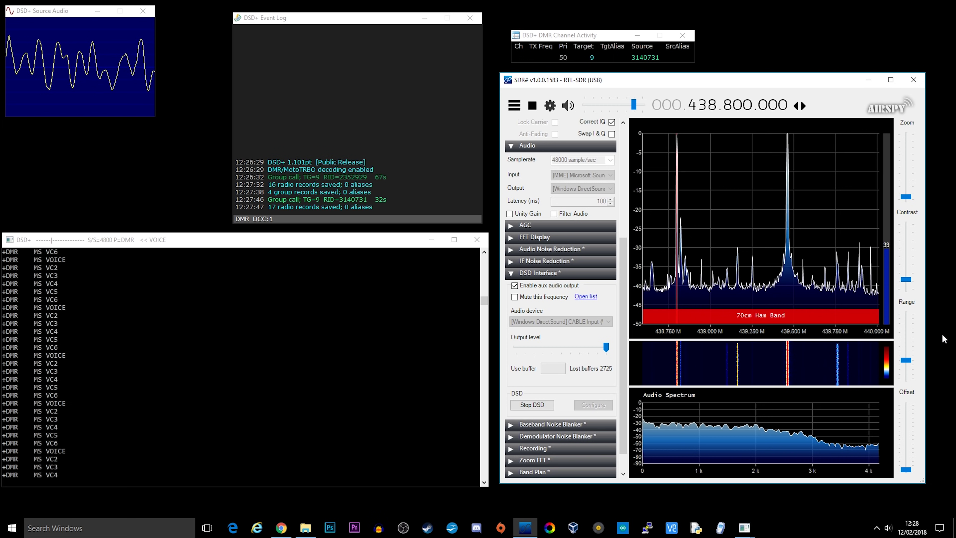